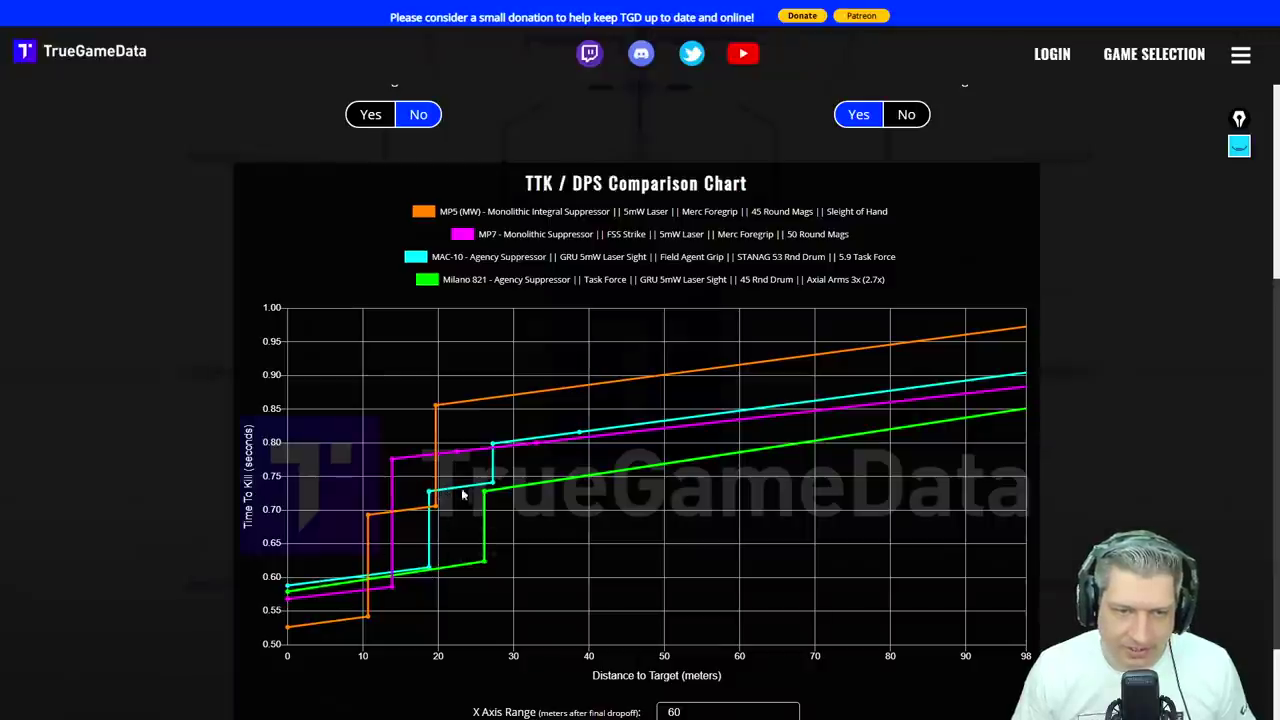
# Set the shot location to Stomach and compare the four weapons' time-to-kill curves.
pyautogui.moveTo(575, 436)
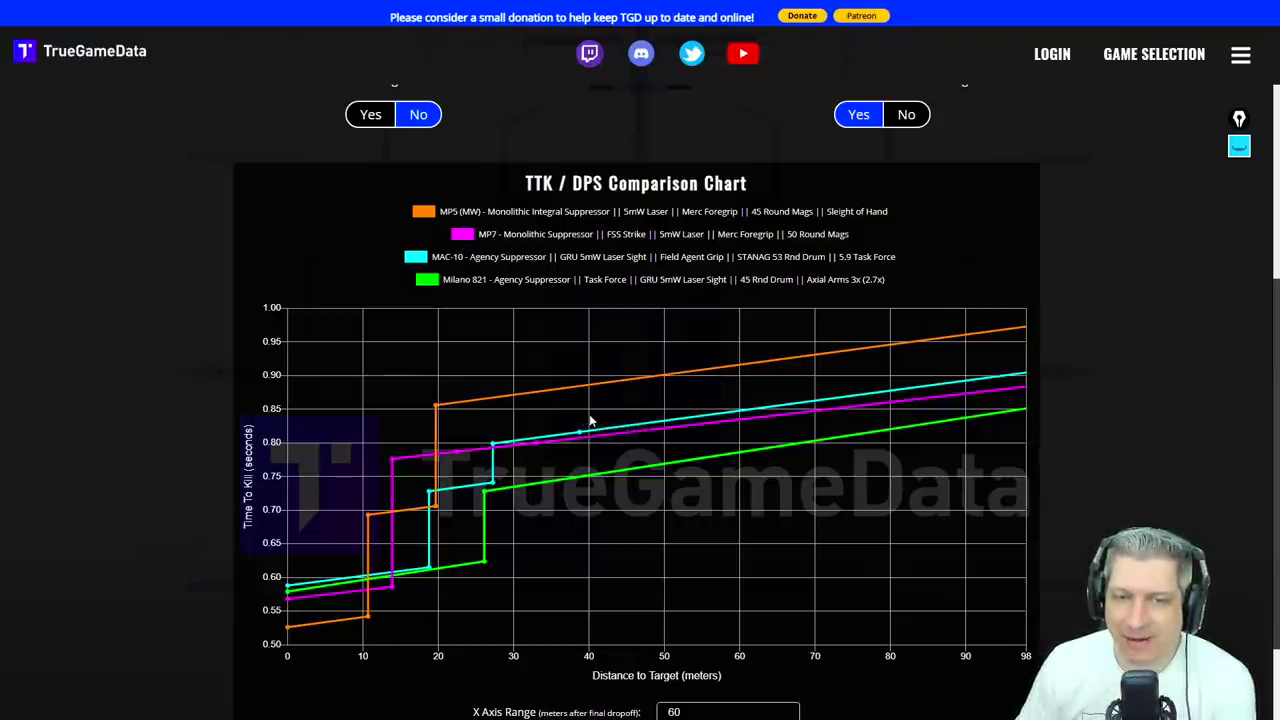
pyautogui.scroll(3, 645, 393)
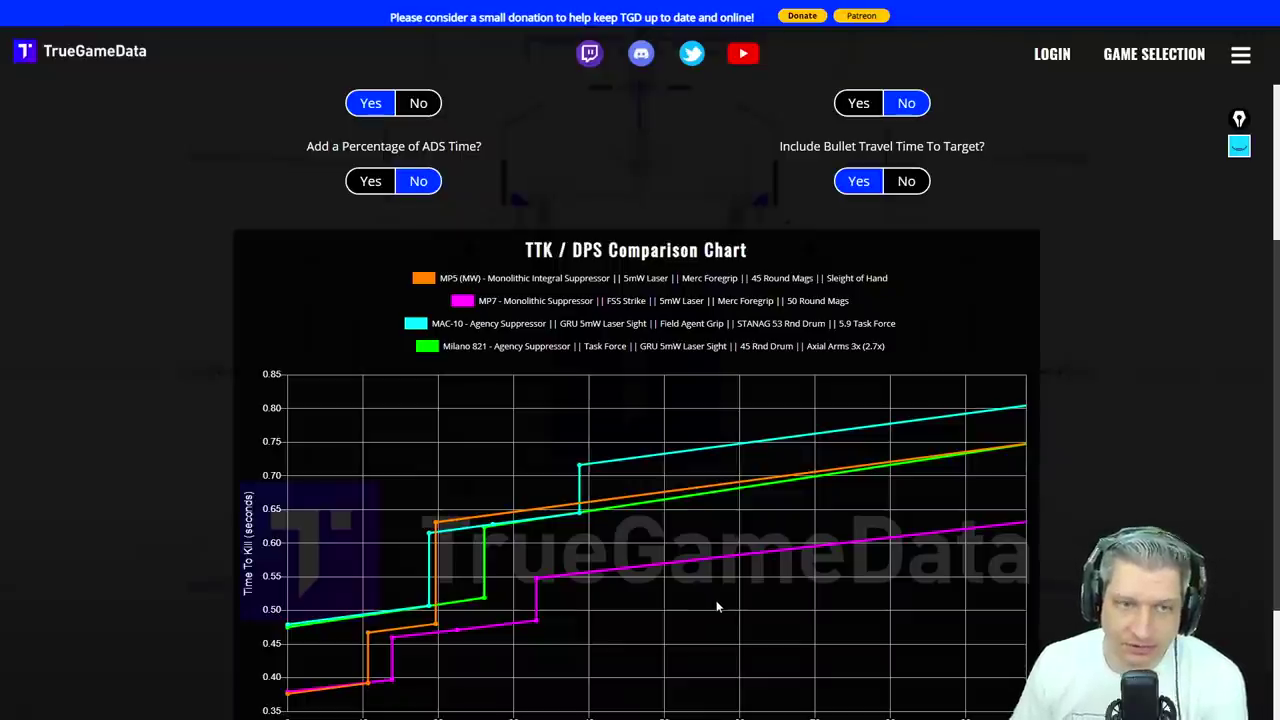
pyautogui.scroll(3, 705, 620)
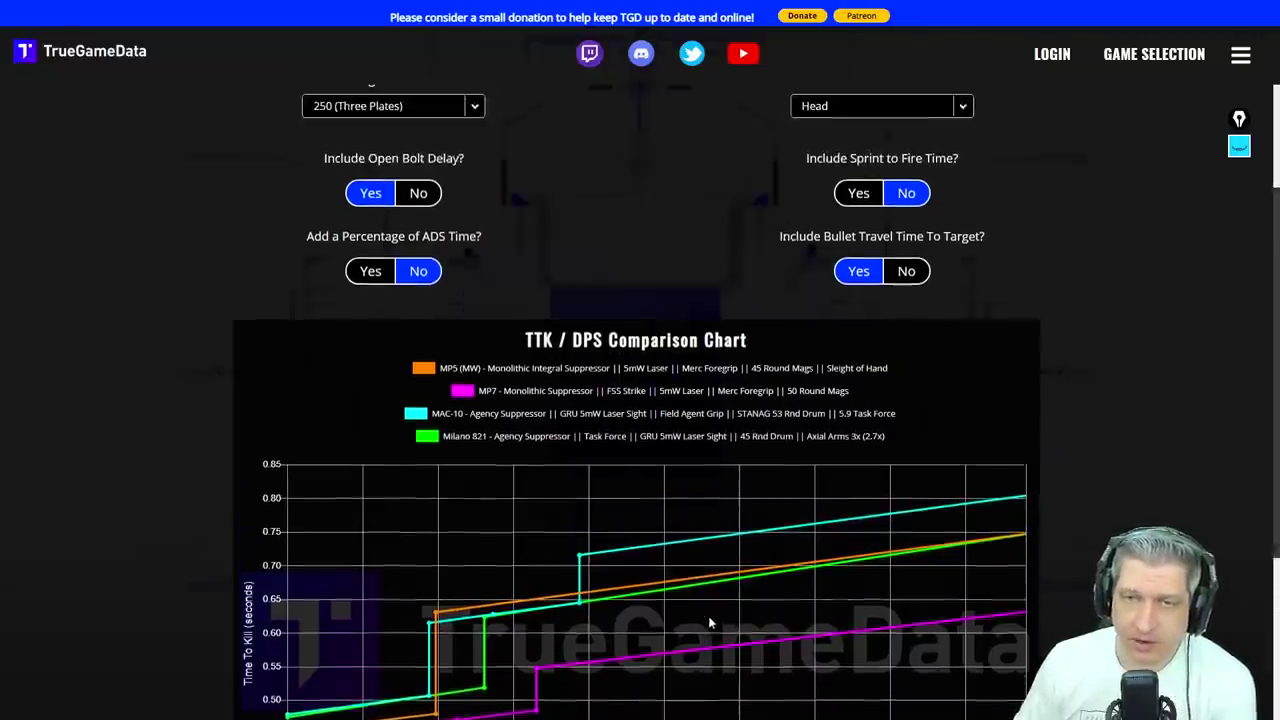
pyautogui.click(860, 149)
pyautogui.click(829, 211)
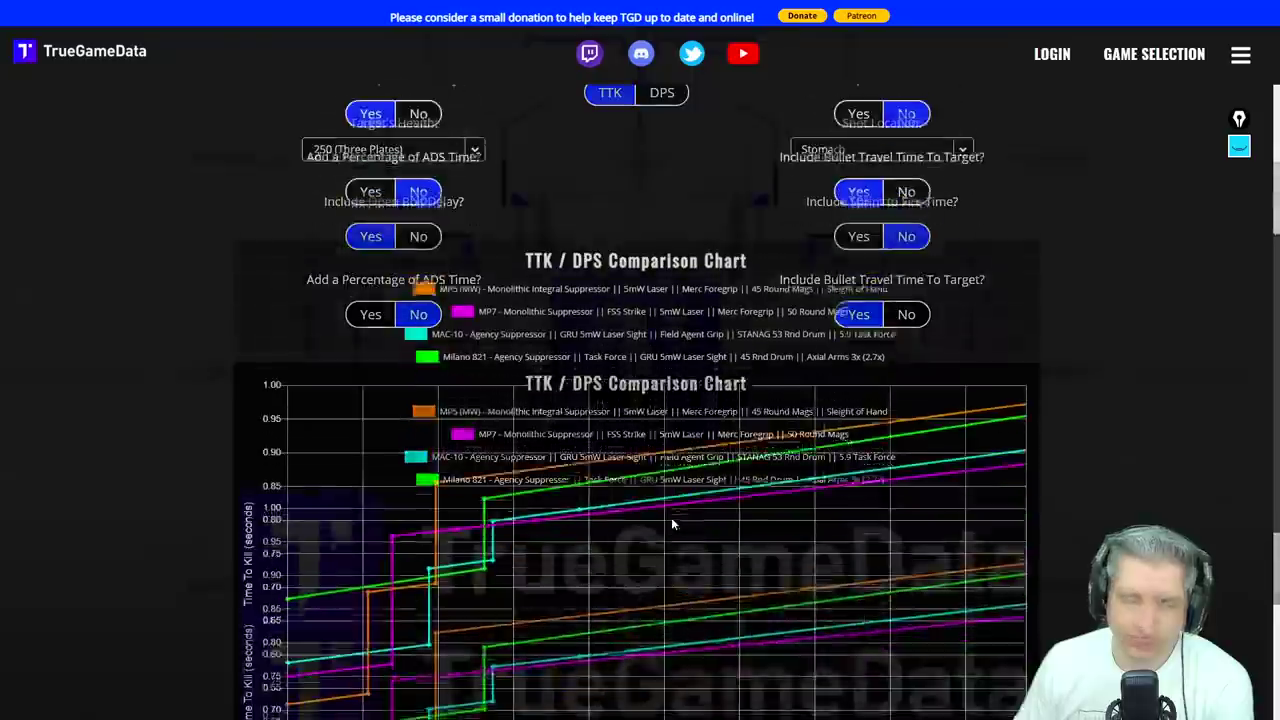
pyautogui.scroll(-2, 670, 520)
# Set the shot location to Extremities and review the time-to-kill comparison chart.
pyautogui.scroll(3, 665, 527)
pyautogui.click(818, 218)
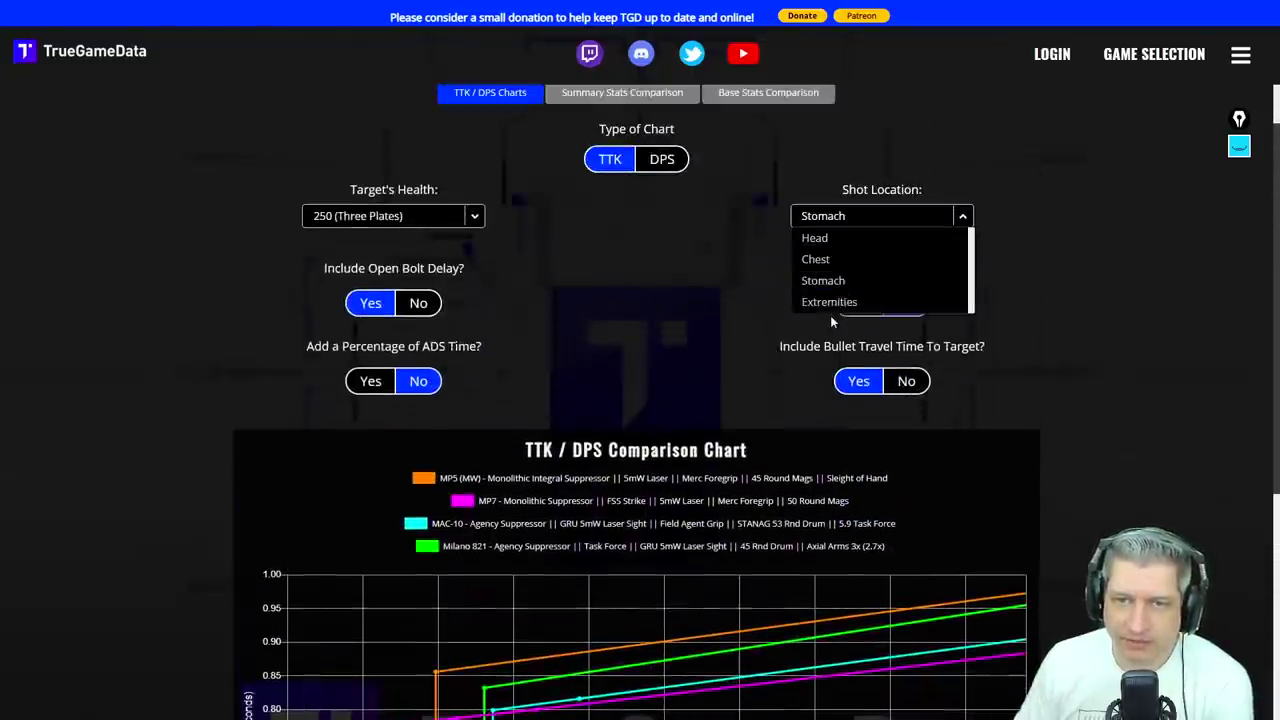
pyautogui.click(830, 300)
pyautogui.scroll(-2, 697, 555)
pyautogui.scroll(-1, 697, 555)
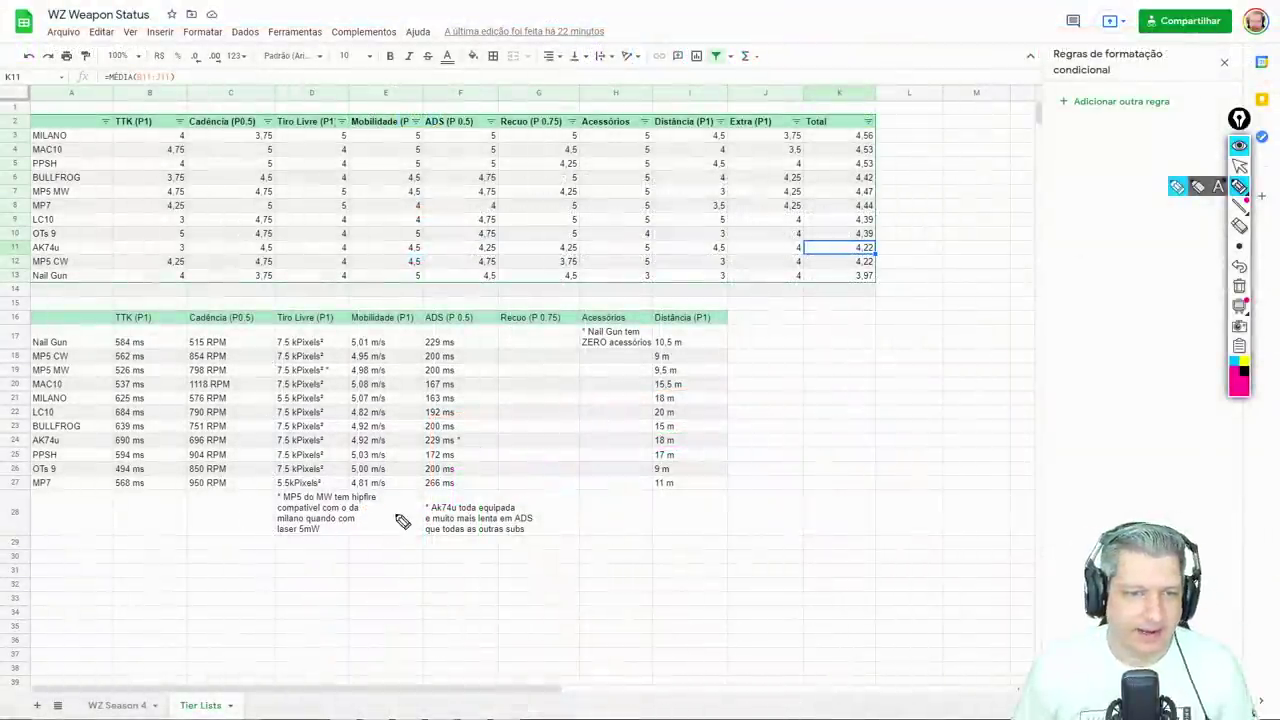
# Circle the TTK values of MP7 and MP5 CW, then underline the MP5 CW name and MP5 MW's TTK.
pyautogui.moveTo(150, 476)
pyautogui.mouseDown()
pyautogui.moveTo(114, 486)
pyautogui.moveTo(168, 492)
pyautogui.moveTo(128, 478)
pyautogui.mouseUp()
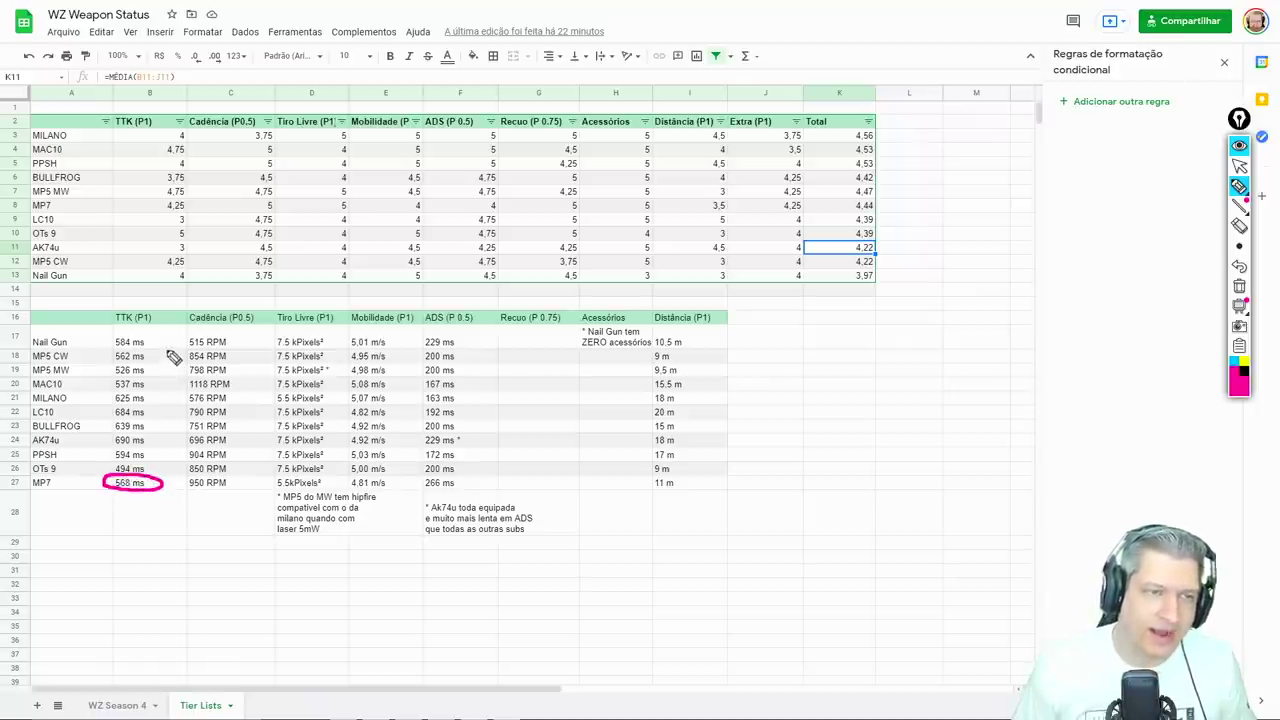
pyautogui.moveTo(111, 365)
pyautogui.mouseDown()
pyautogui.moveTo(155, 363)
pyautogui.moveTo(112, 356)
pyautogui.moveTo(118, 369)
pyautogui.mouseUp()
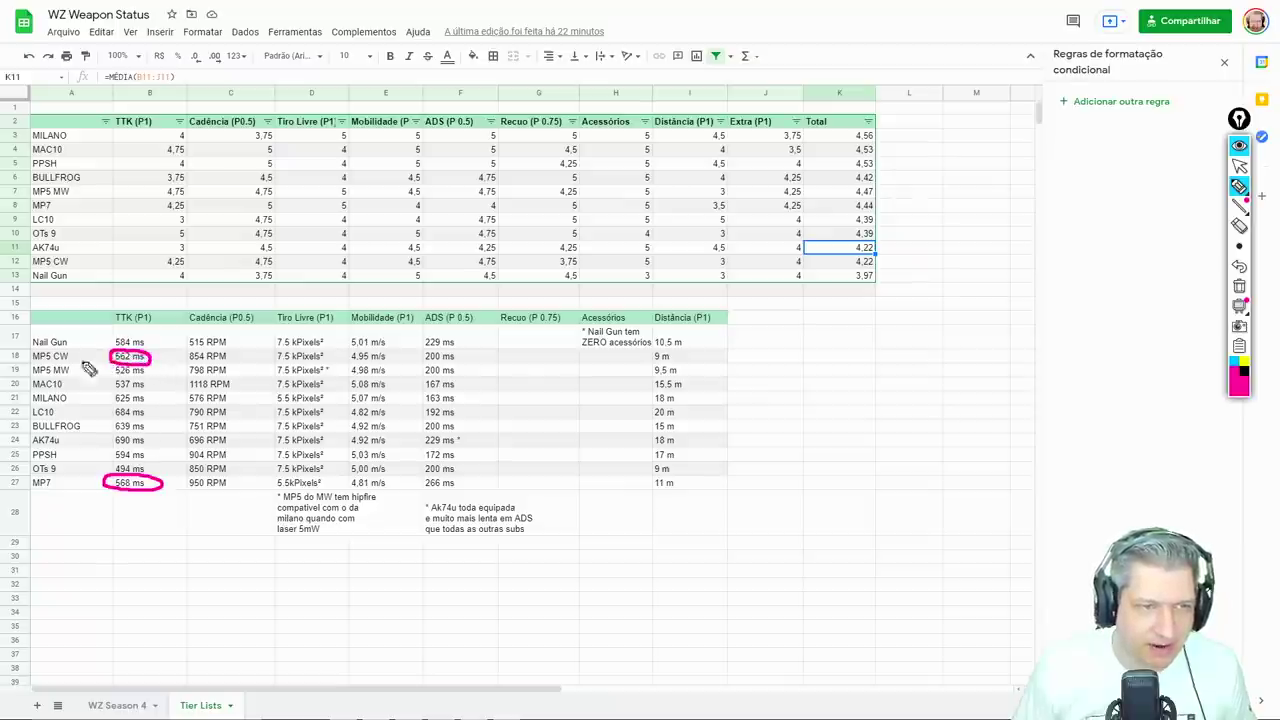
pyautogui.moveTo(32, 366)
pyautogui.mouseDown()
pyautogui.moveTo(70, 372)
pyautogui.moveTo(72, 352)
pyautogui.mouseUp()
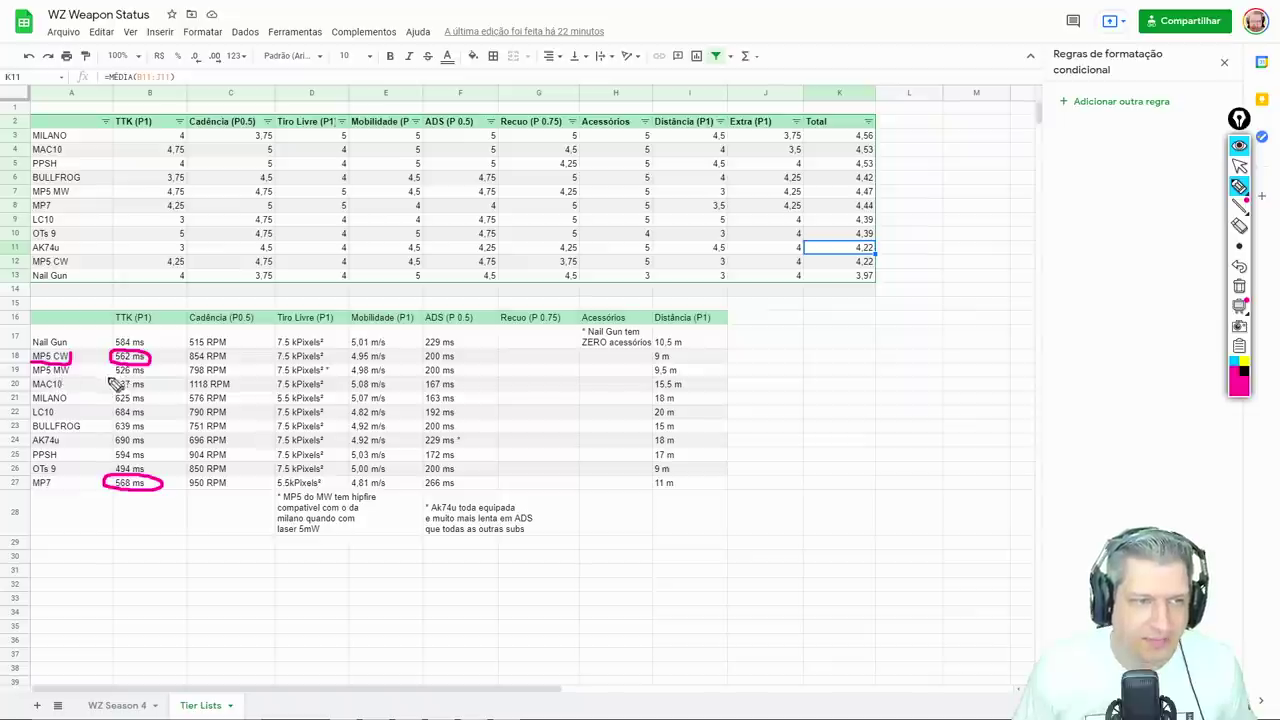
pyautogui.moveTo(113, 378); pyautogui.dragTo(150, 376)
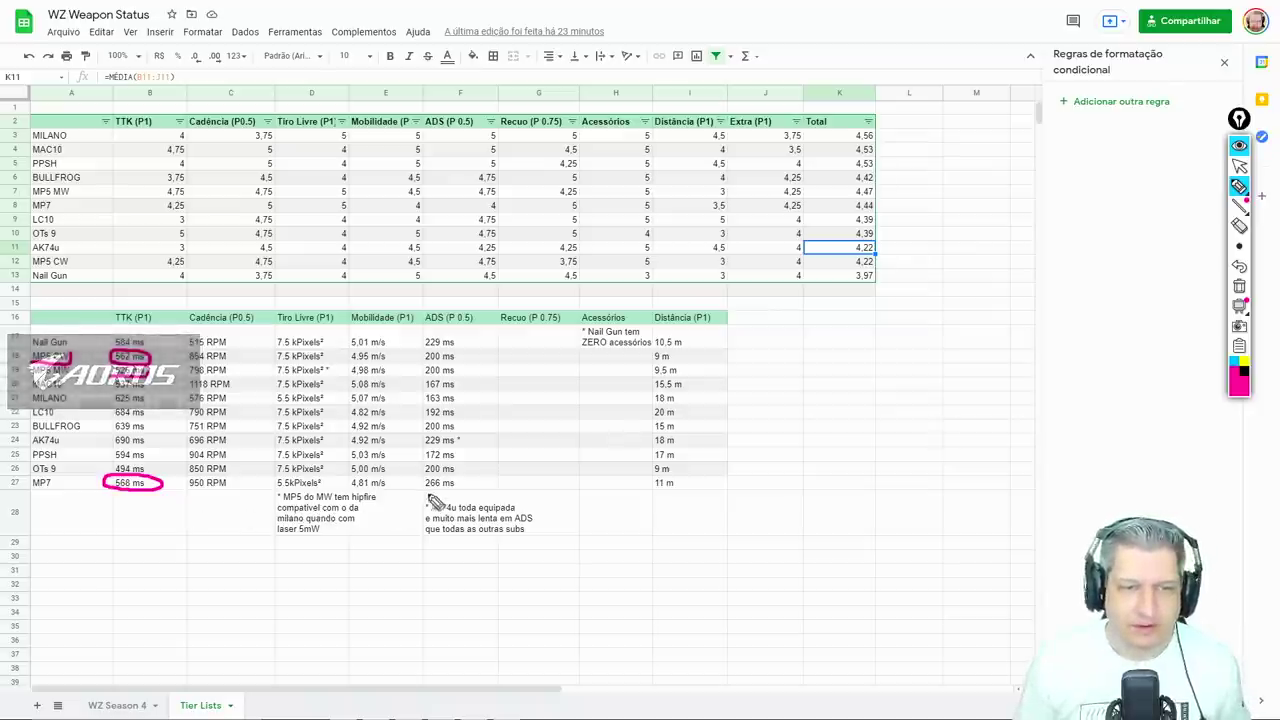
# Circle MP7's ADS time, underline PPSH's ADS time and bracket those of MAC10 and MILANO.
pyautogui.moveTo(420, 488)
pyautogui.mouseDown()
pyautogui.moveTo(470, 488)
pyautogui.moveTo(425, 477)
pyautogui.moveTo(432, 490)
pyautogui.mouseUp()
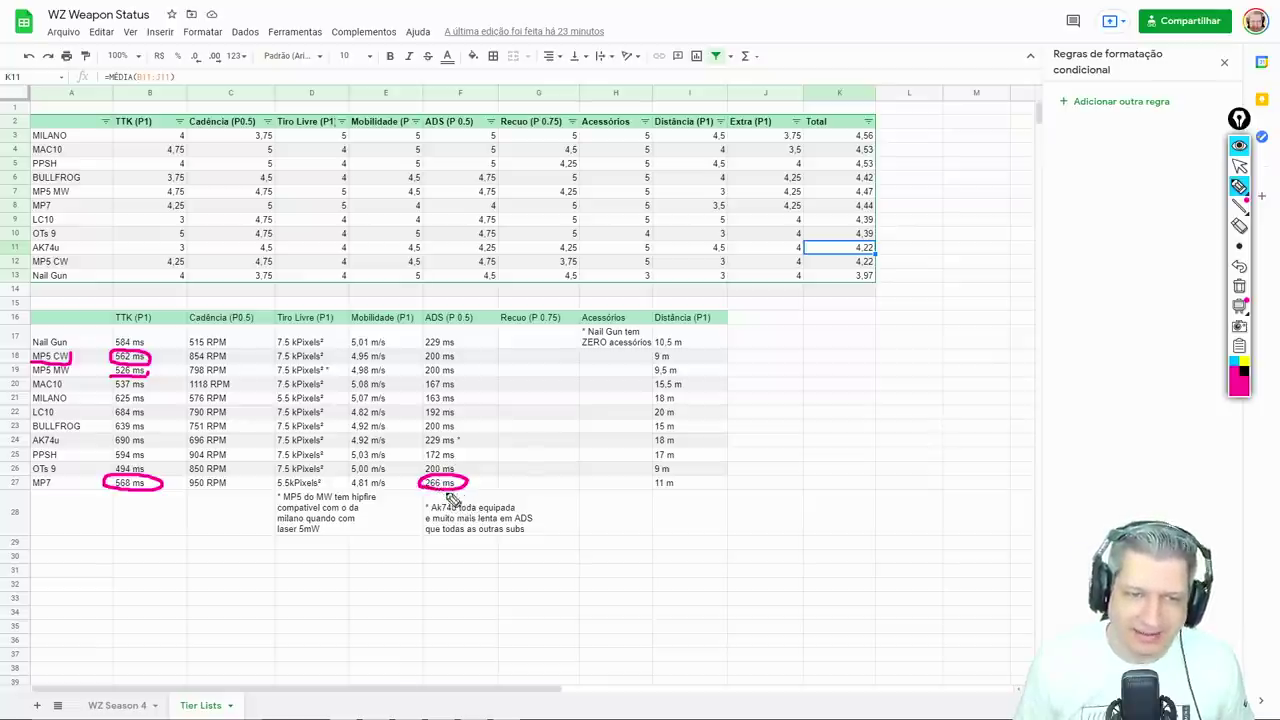
pyautogui.moveTo(422, 462); pyautogui.dragTo(460, 462)
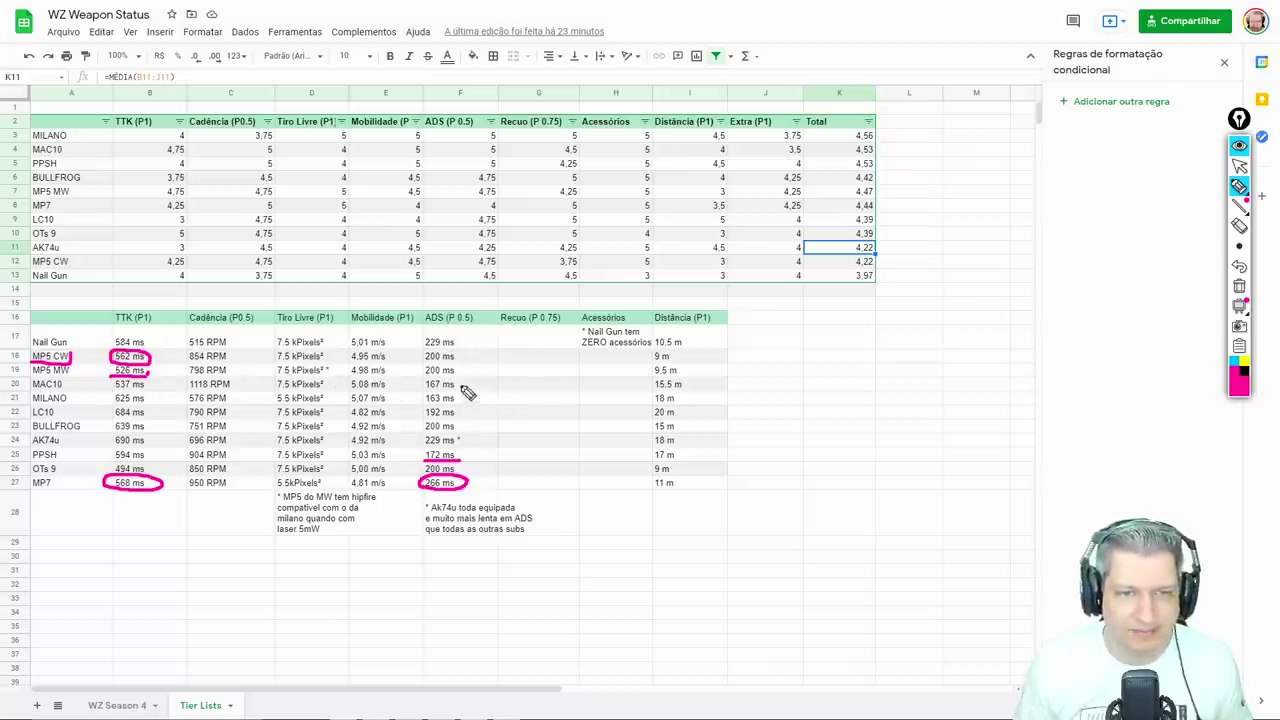
pyautogui.moveTo(457, 378); pyautogui.dragTo(458, 402)
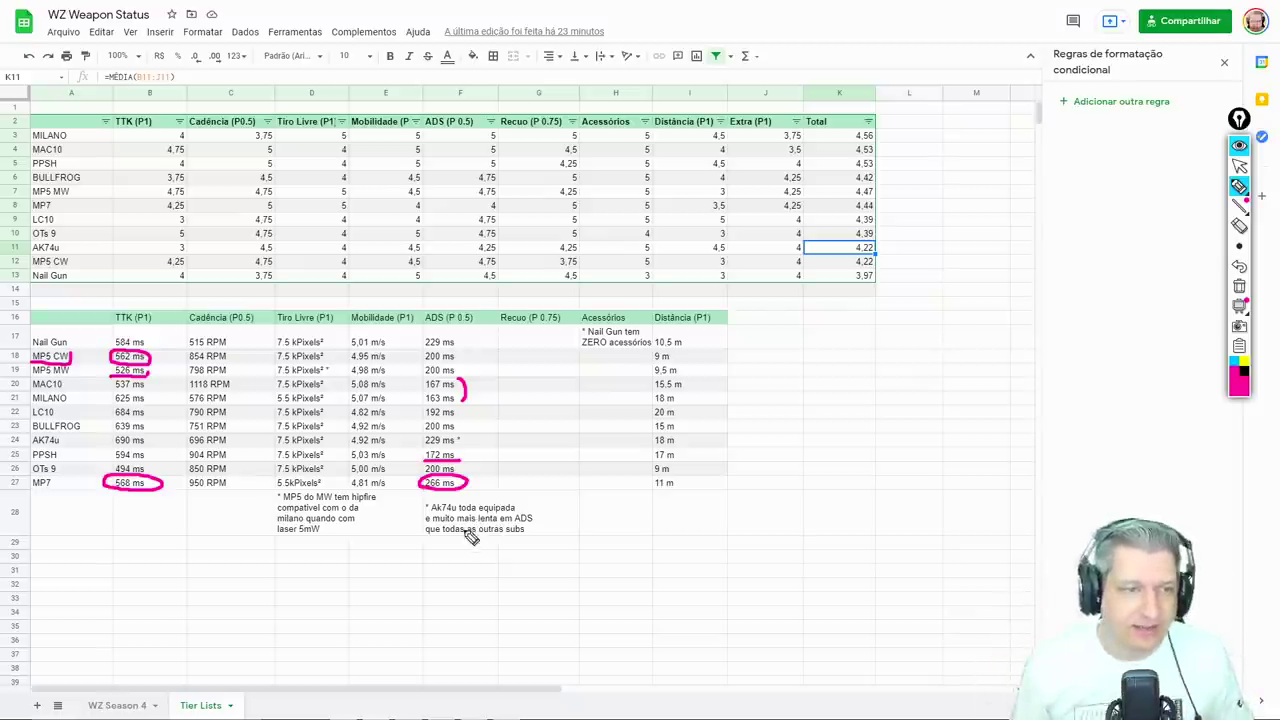
# Clear all pen annotations from the sheet and leave drawing mode.
pyautogui.press('Delete')
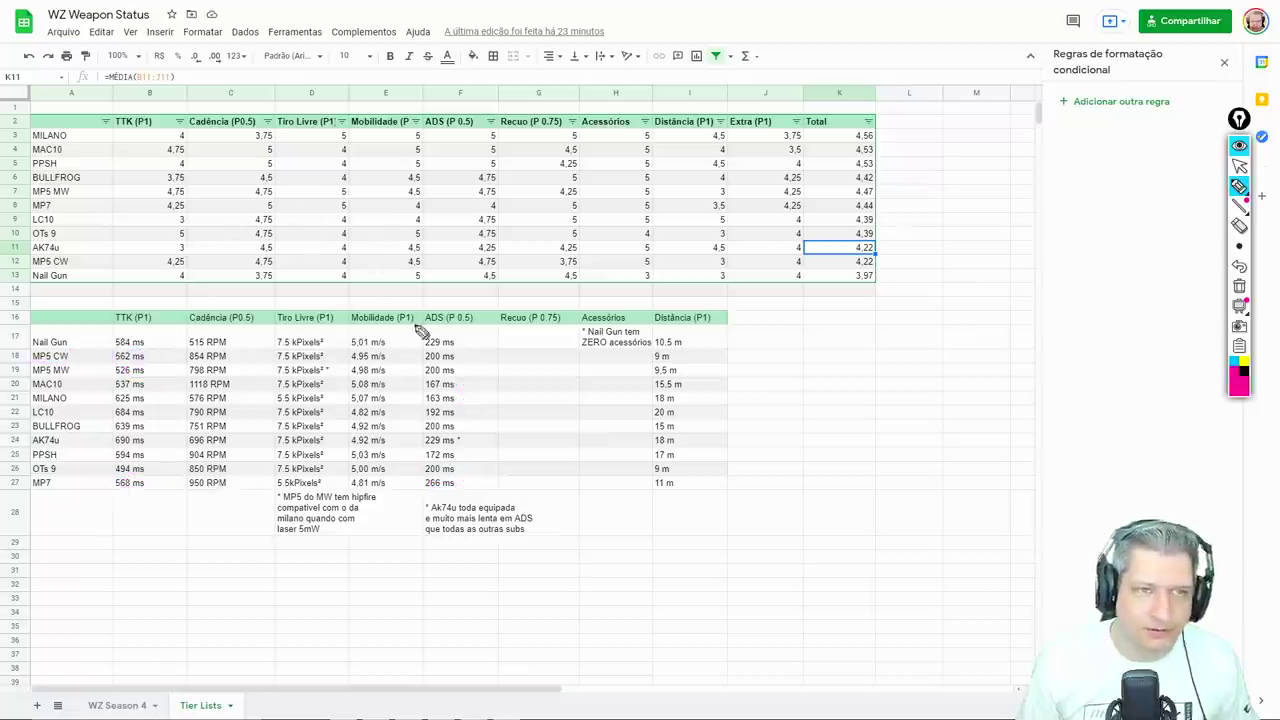
pyautogui.click(1238, 145)
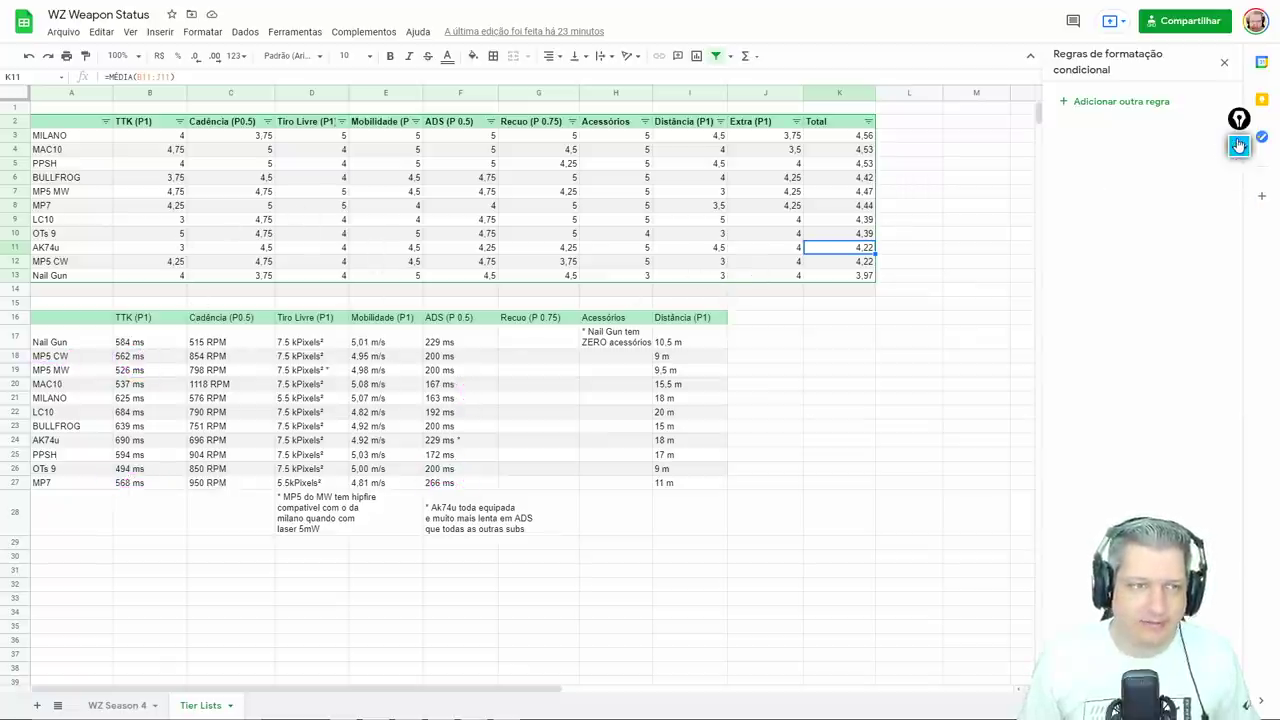
pyautogui.click(904, 208)
# Highlight the MP7 row in the score table and review its ratings one by one, from Cadência through Total.
pyautogui.click(45, 210)
pyautogui.moveTo(45, 212); pyautogui.dragTo(818, 229)
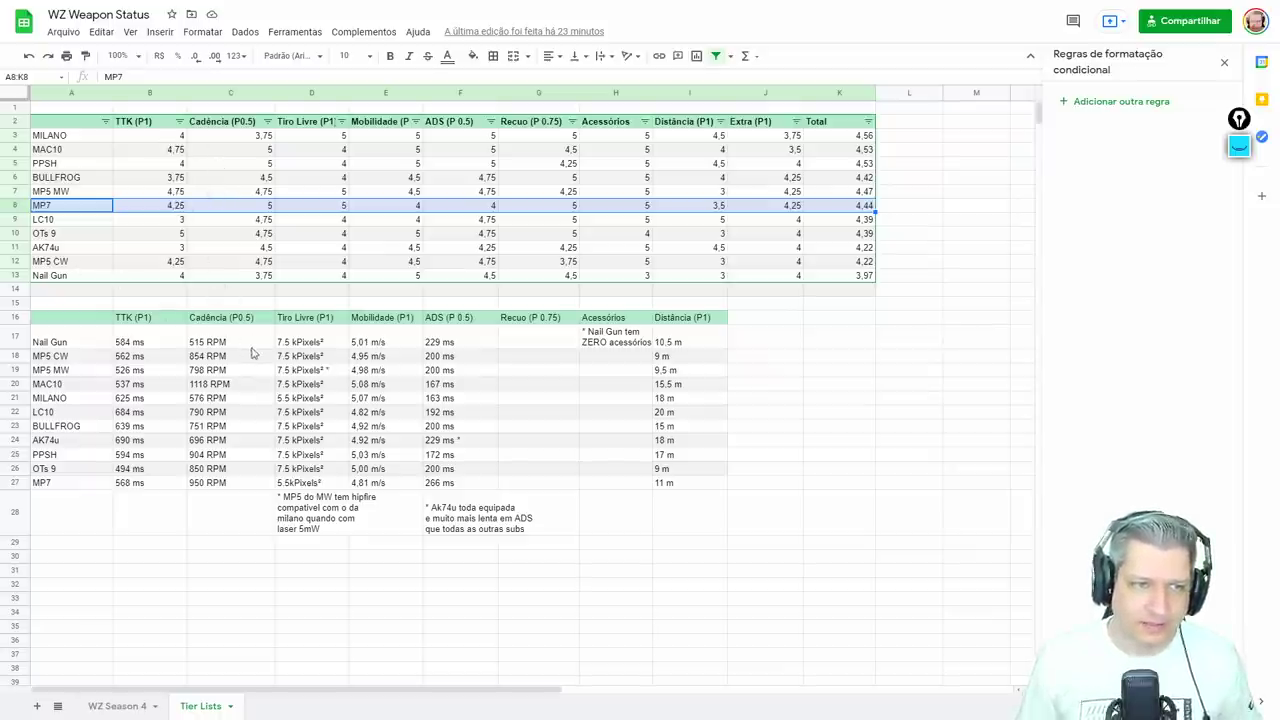
pyautogui.click(267, 207)
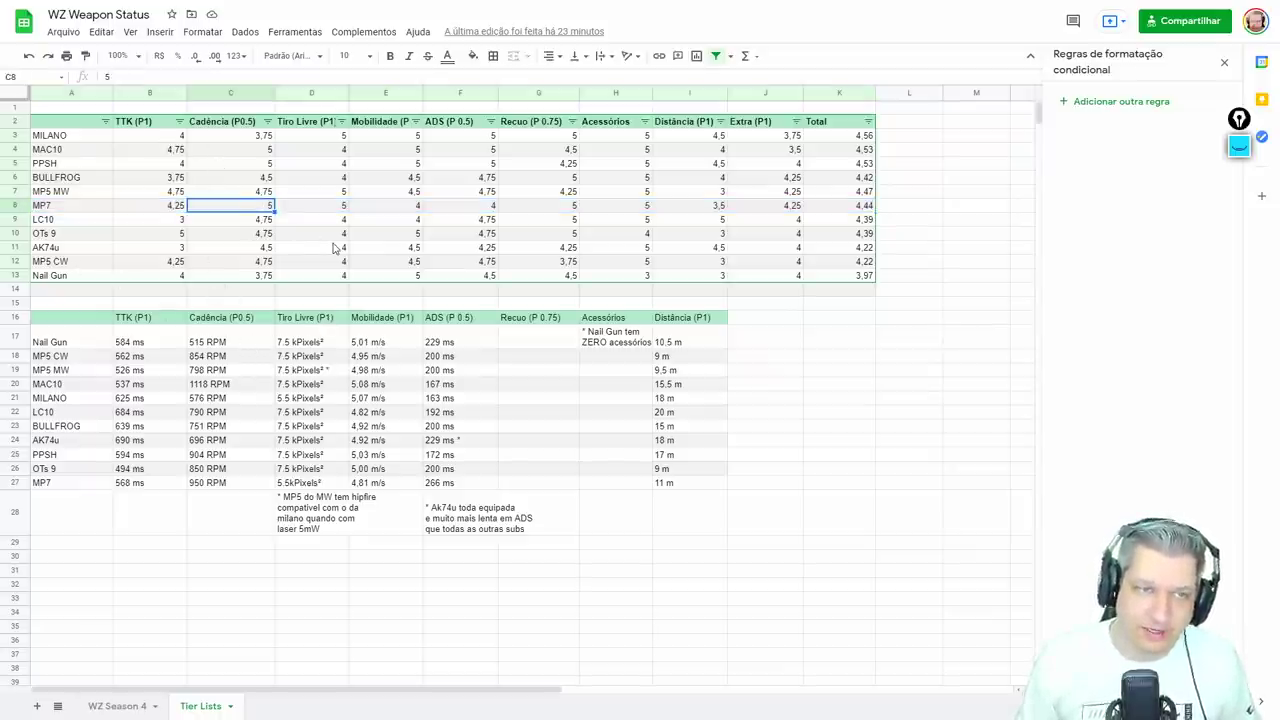
pyautogui.click(343, 211)
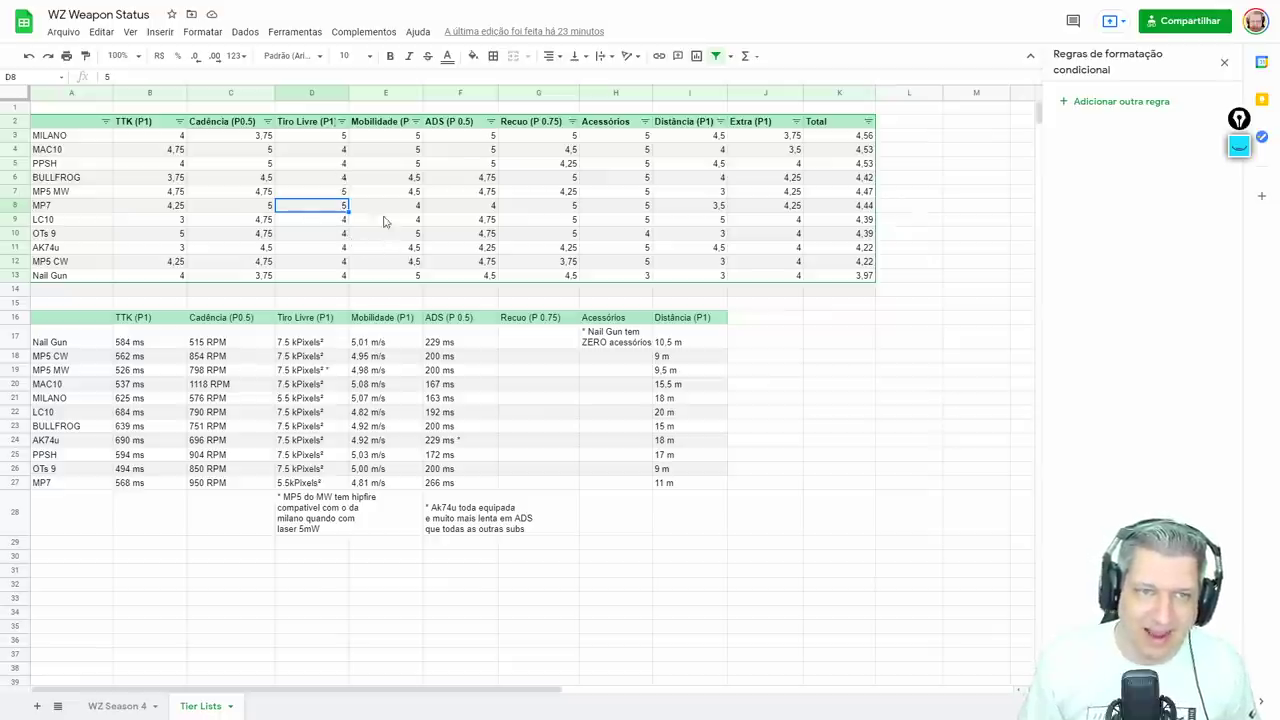
pyautogui.click(416, 206)
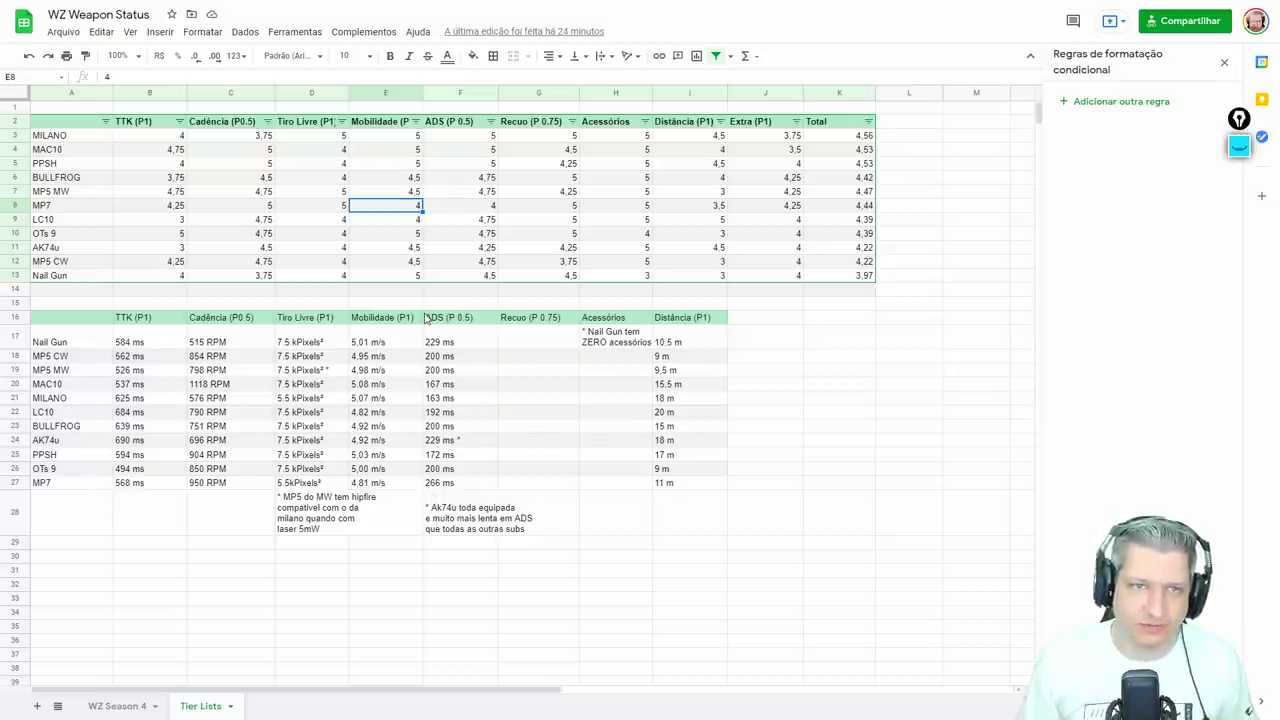
pyautogui.click(478, 208)
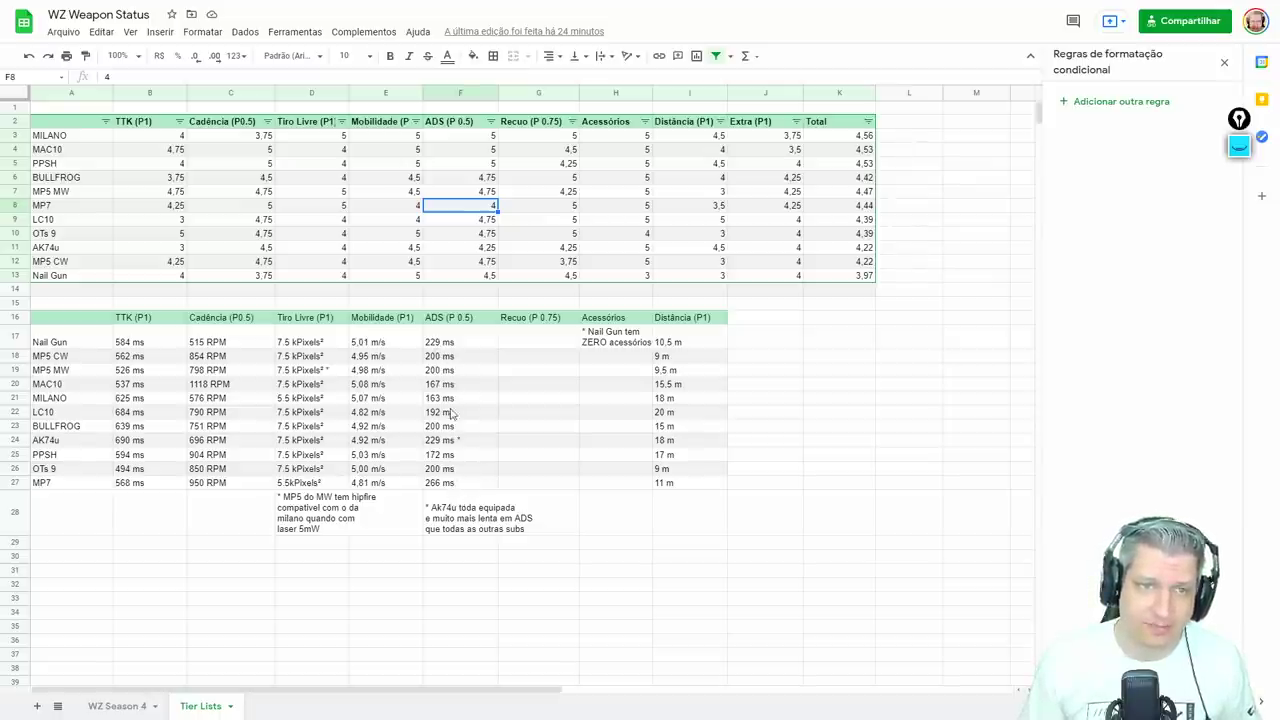
pyautogui.click(555, 208)
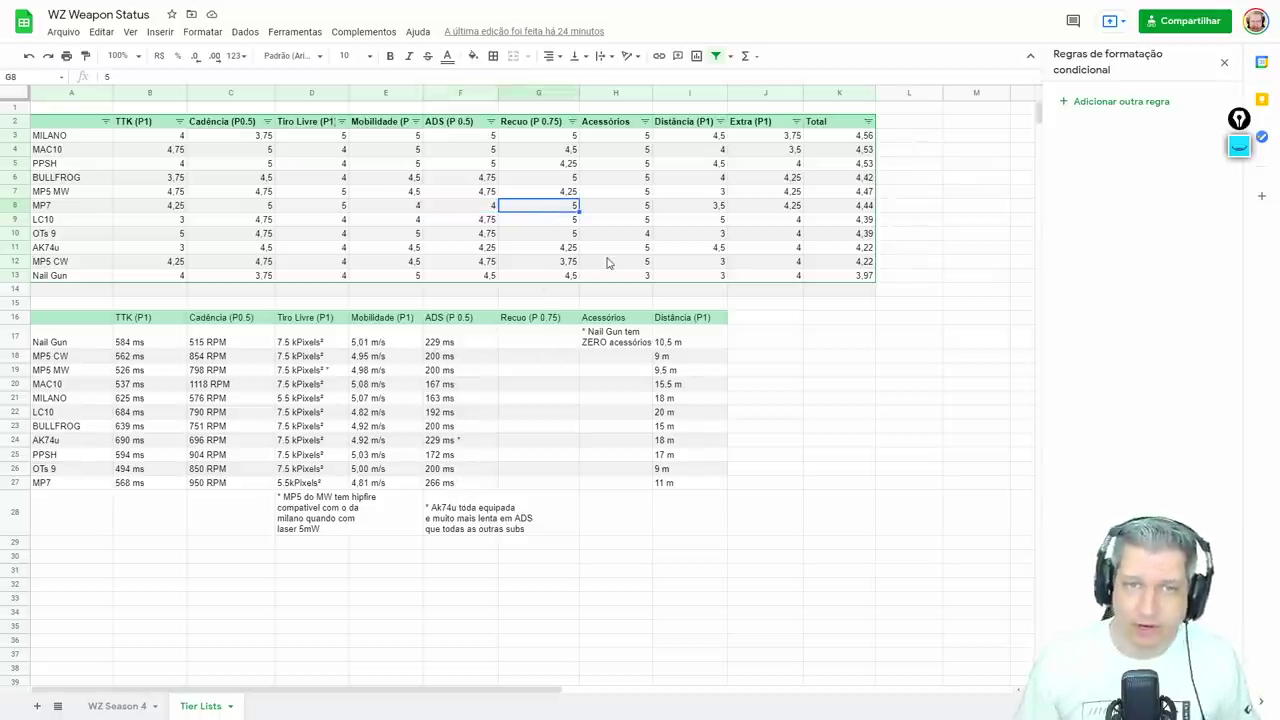
pyautogui.click(628, 211)
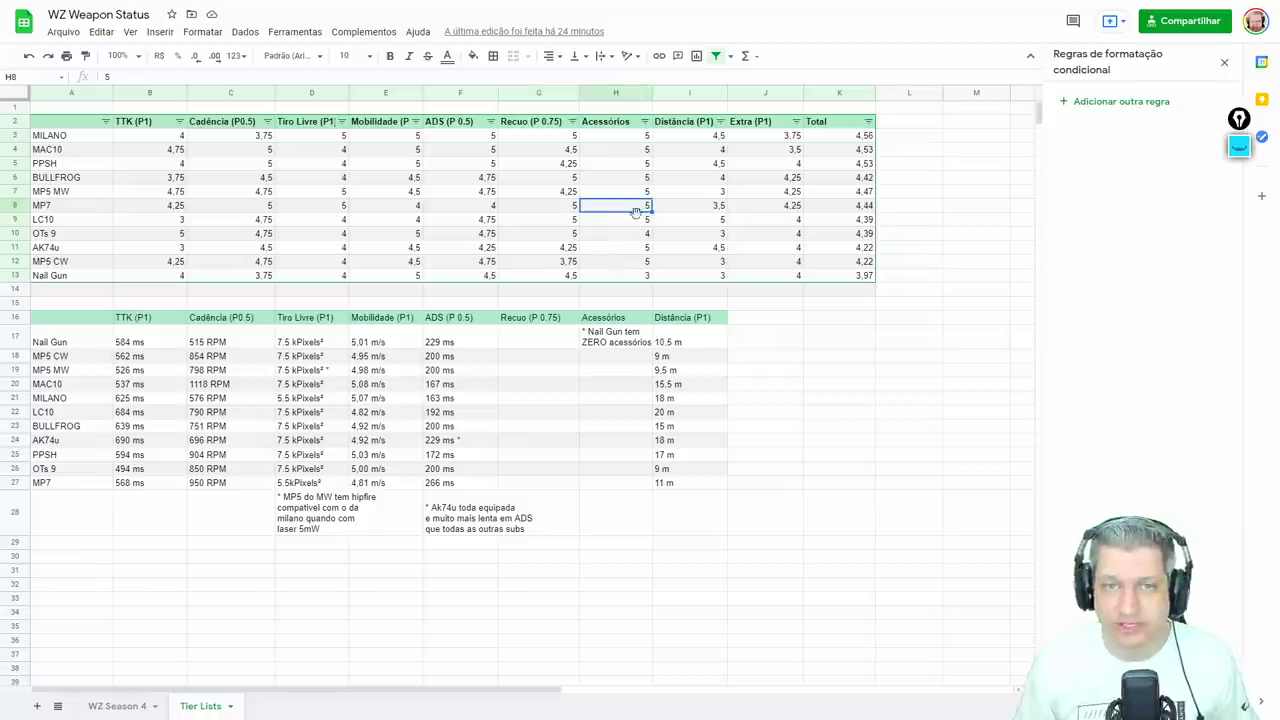
pyautogui.click(711, 210)
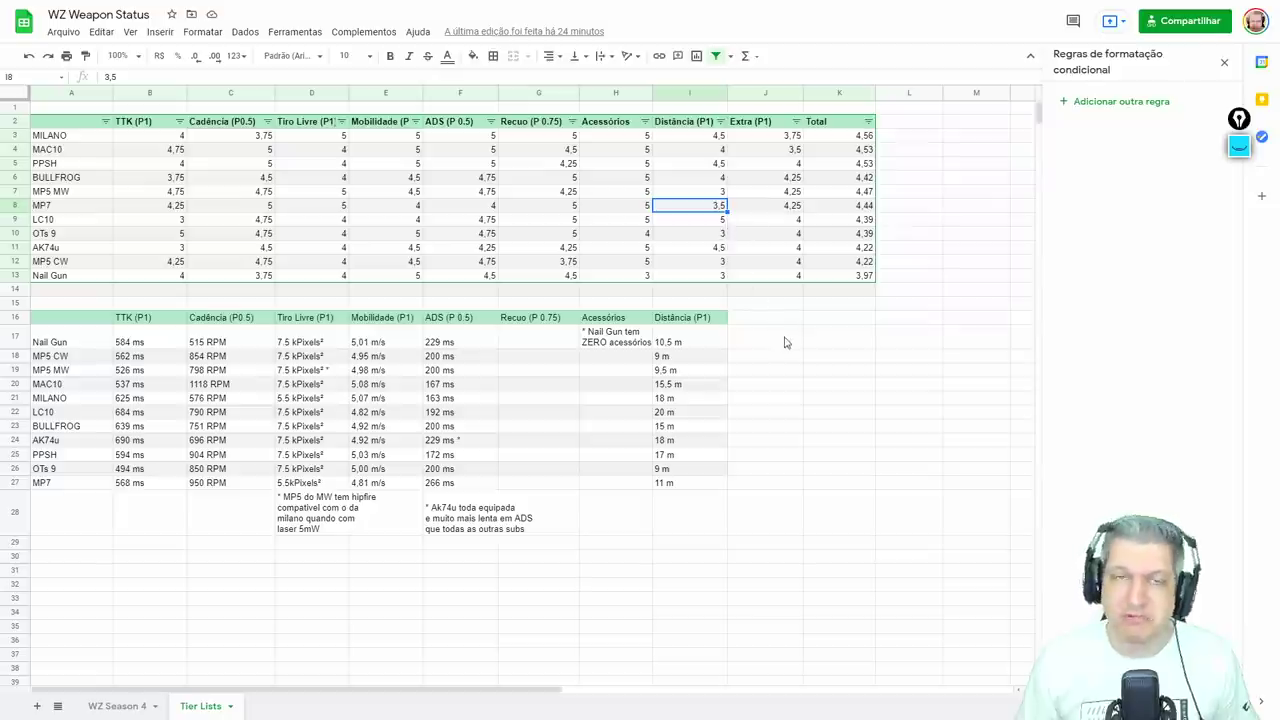
pyautogui.click(760, 210)
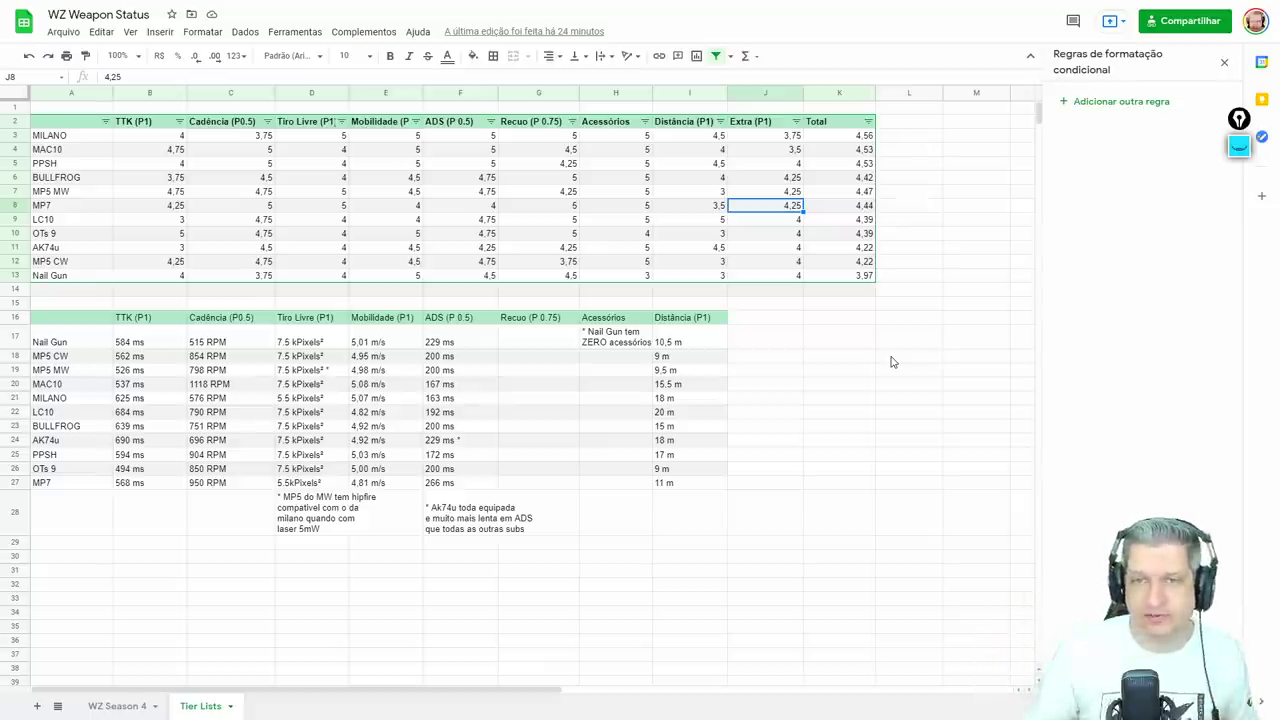
pyautogui.click(836, 205)
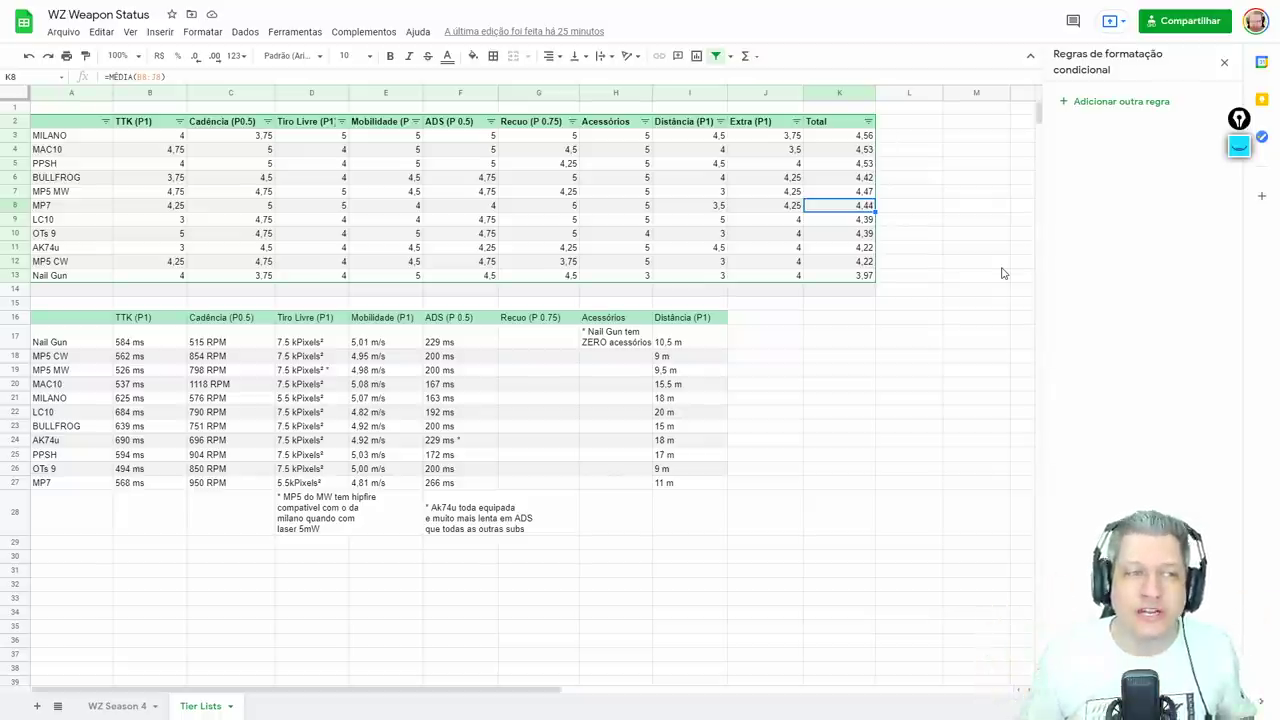
# Highlight the MP5 MW and MP7 rows of the score table through Total to compare them.
pyautogui.moveTo(55, 207); pyautogui.dragTo(850, 205)
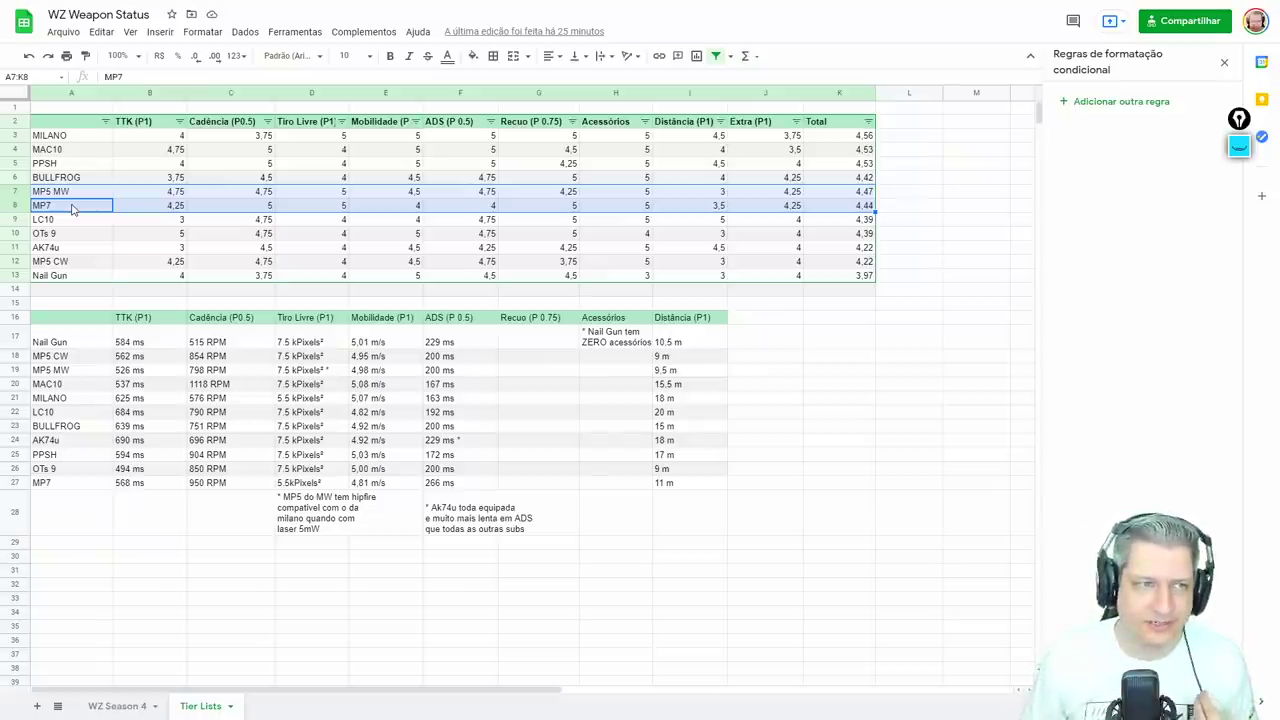
pyautogui.moveTo(70, 191); pyautogui.dragTo(845, 212)
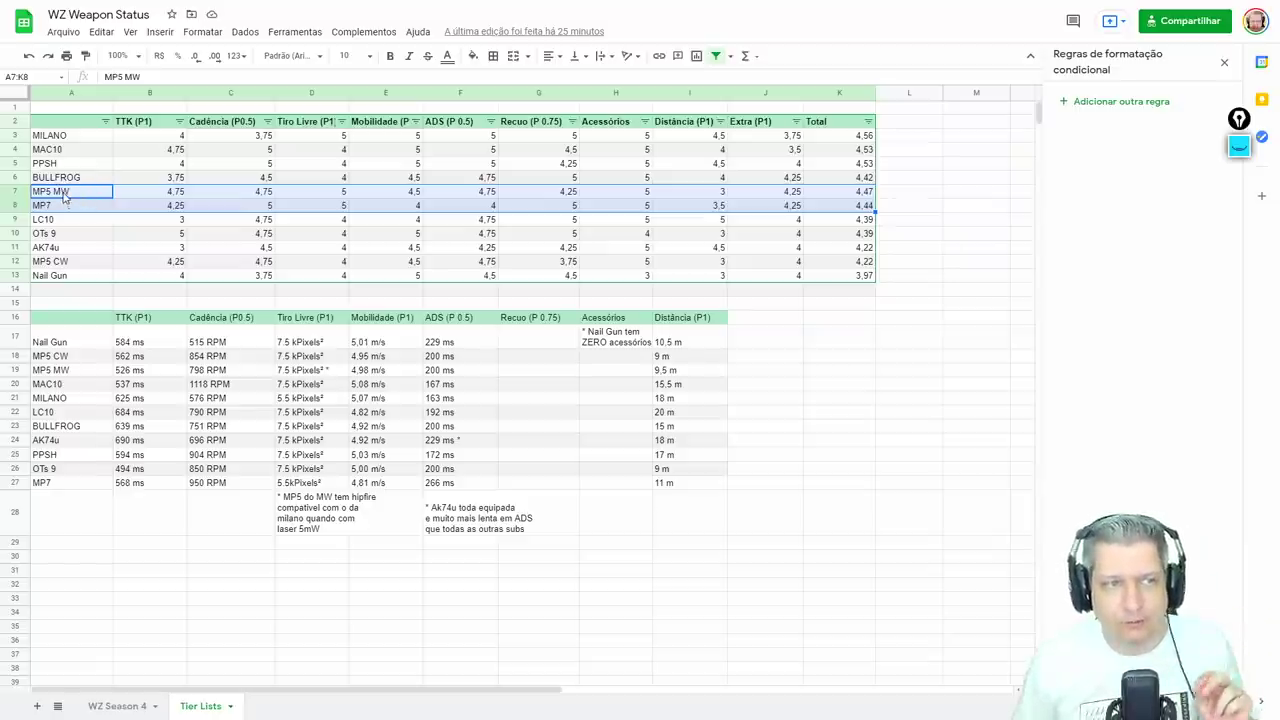
pyautogui.click(64, 208)
# Go through the other ranked weapons in the score table: MP5 CW, Nail Gun, AK74u, MAC10, BULLFROG, PPSH and MILANO.
pyautogui.click(68, 262)
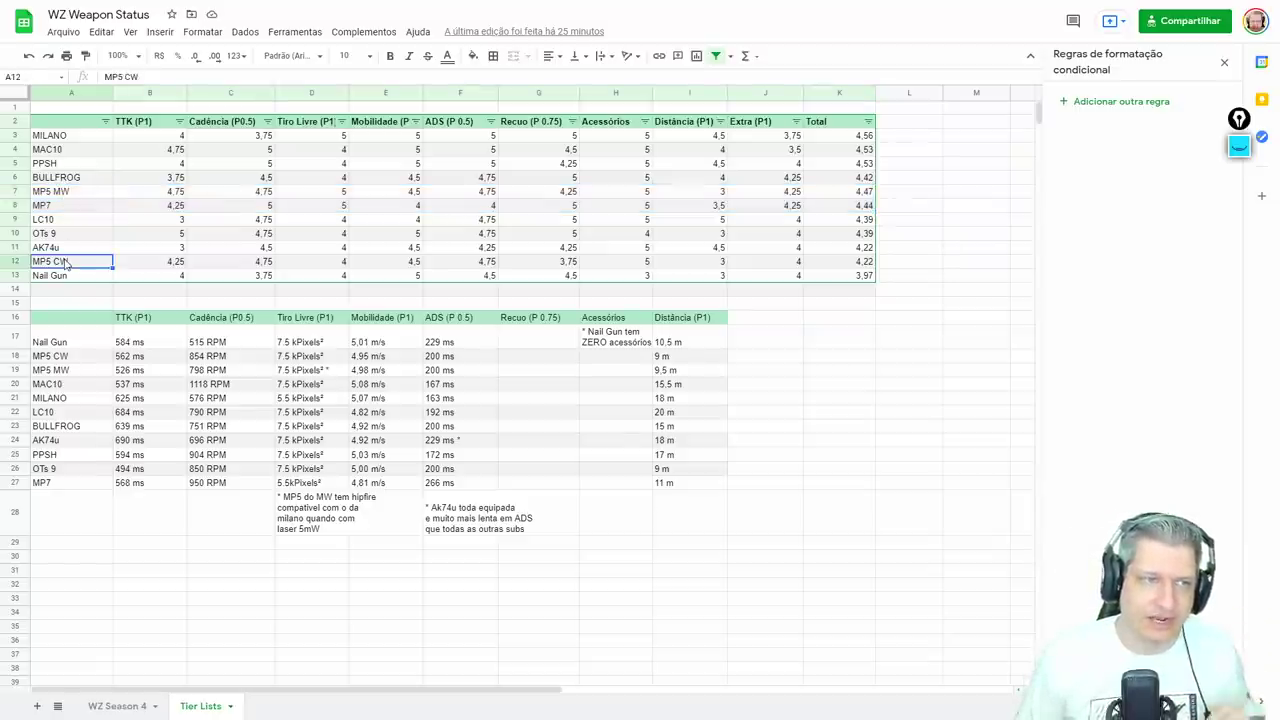
pyautogui.click(74, 277)
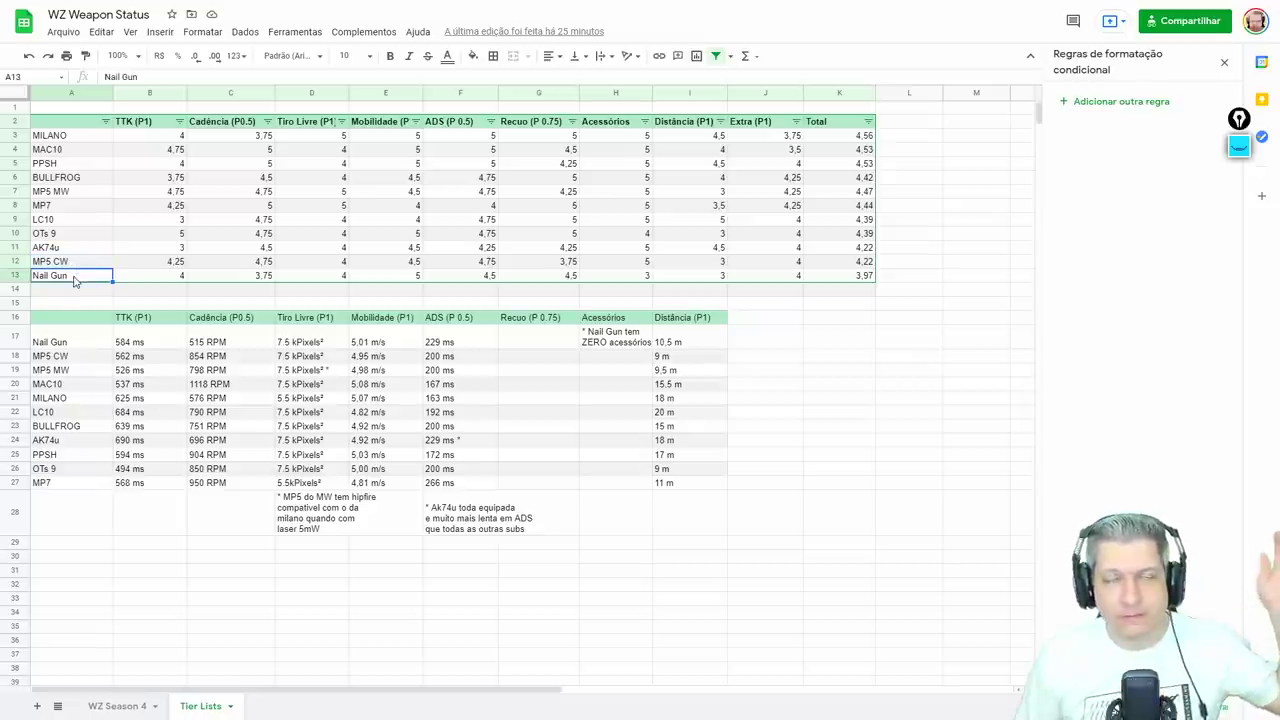
pyautogui.click(58, 249)
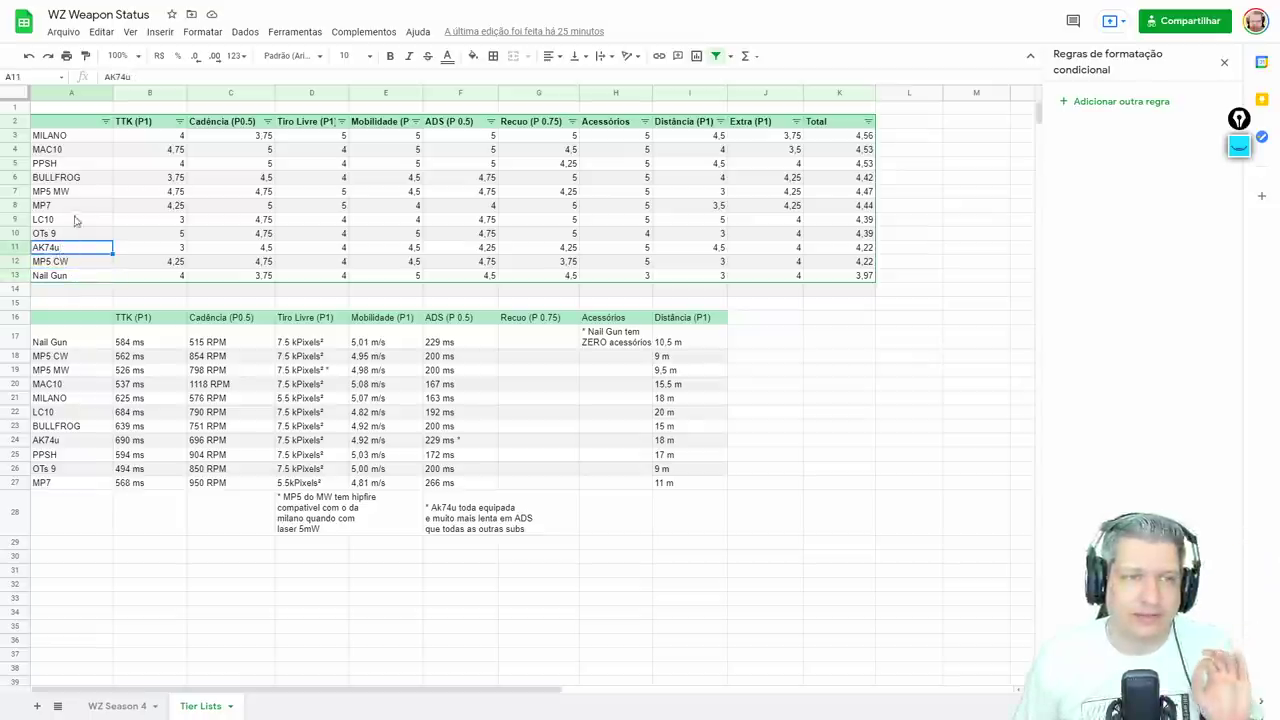
pyautogui.click(88, 152)
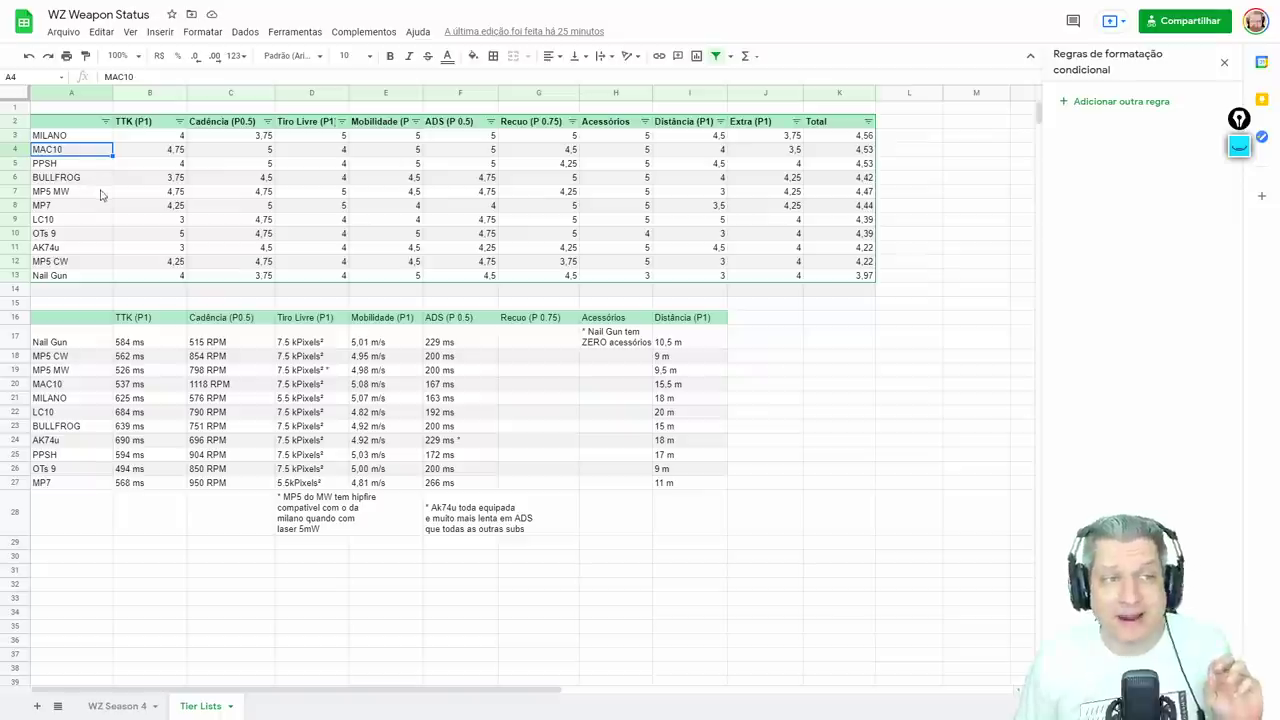
pyautogui.click(93, 180)
pyautogui.click(70, 165)
pyautogui.click(70, 137)
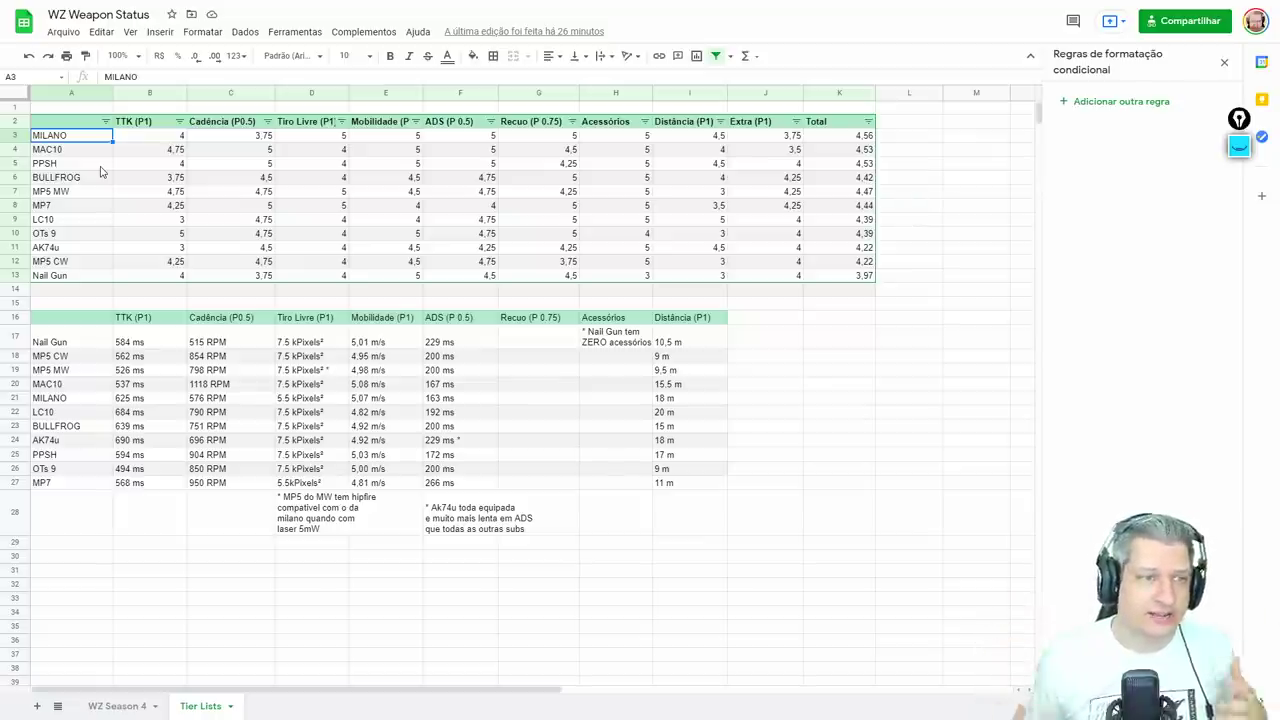
# Examine OTs 9's TTK score against MP5 MW and MP7, ending with the full MP5 MW and MP7 rows selected.
pyautogui.click(66, 191)
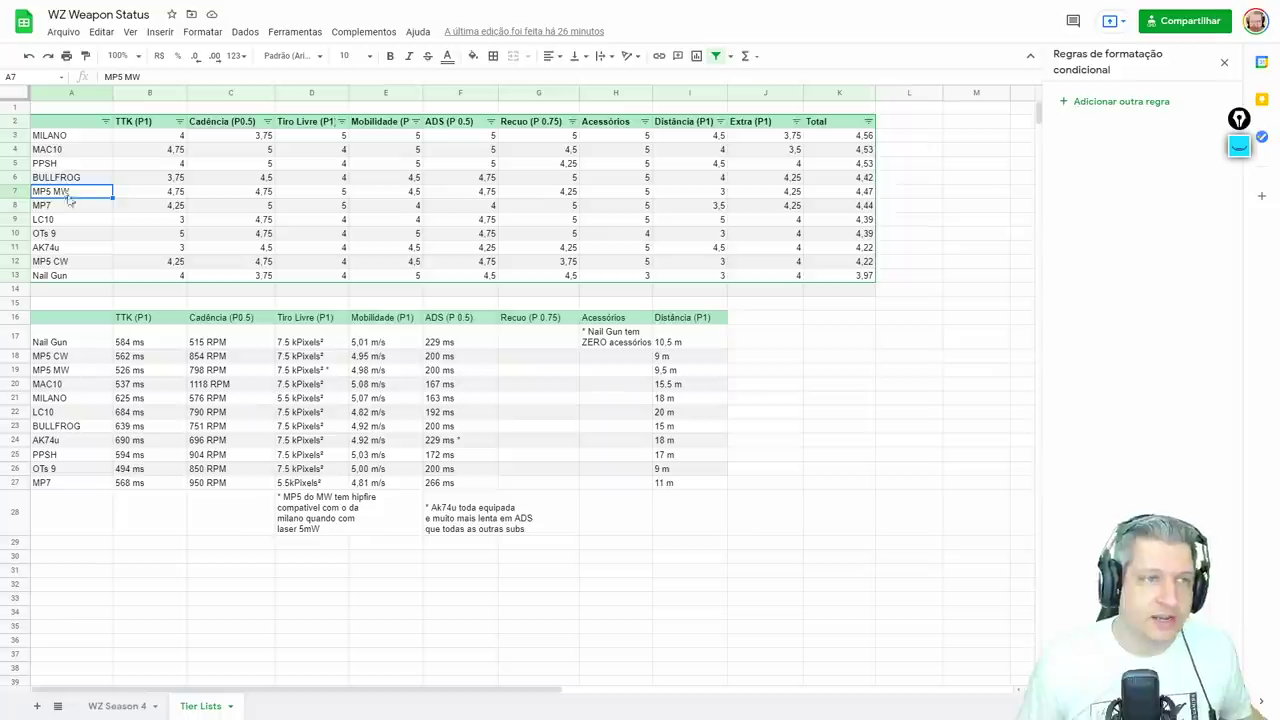
pyautogui.click(69, 208)
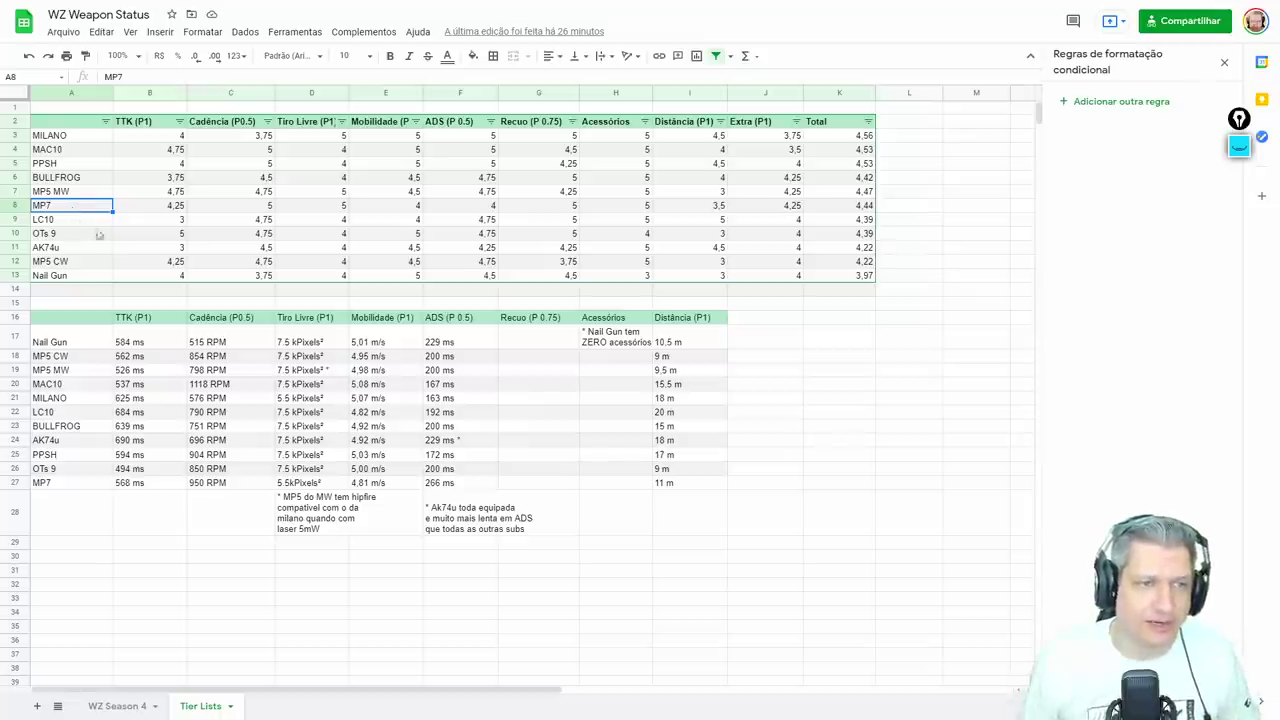
pyautogui.click(100, 234)
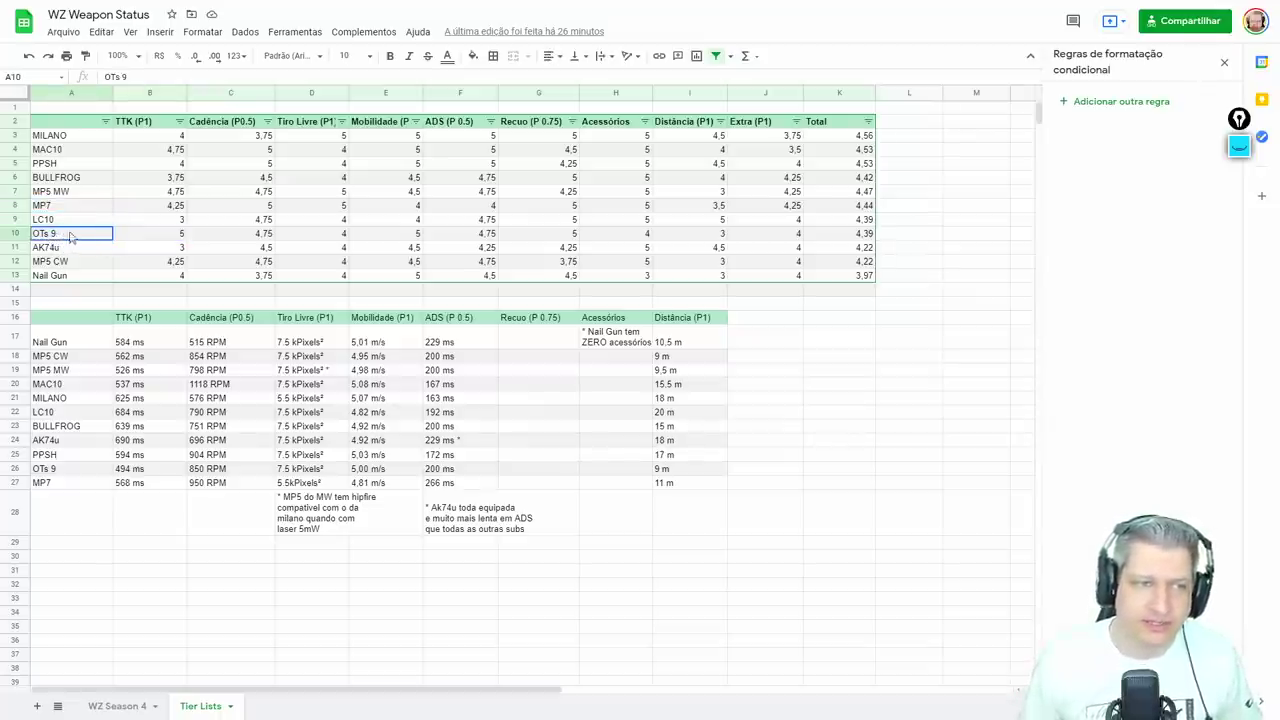
pyautogui.moveTo(65, 238); pyautogui.dragTo(148, 238)
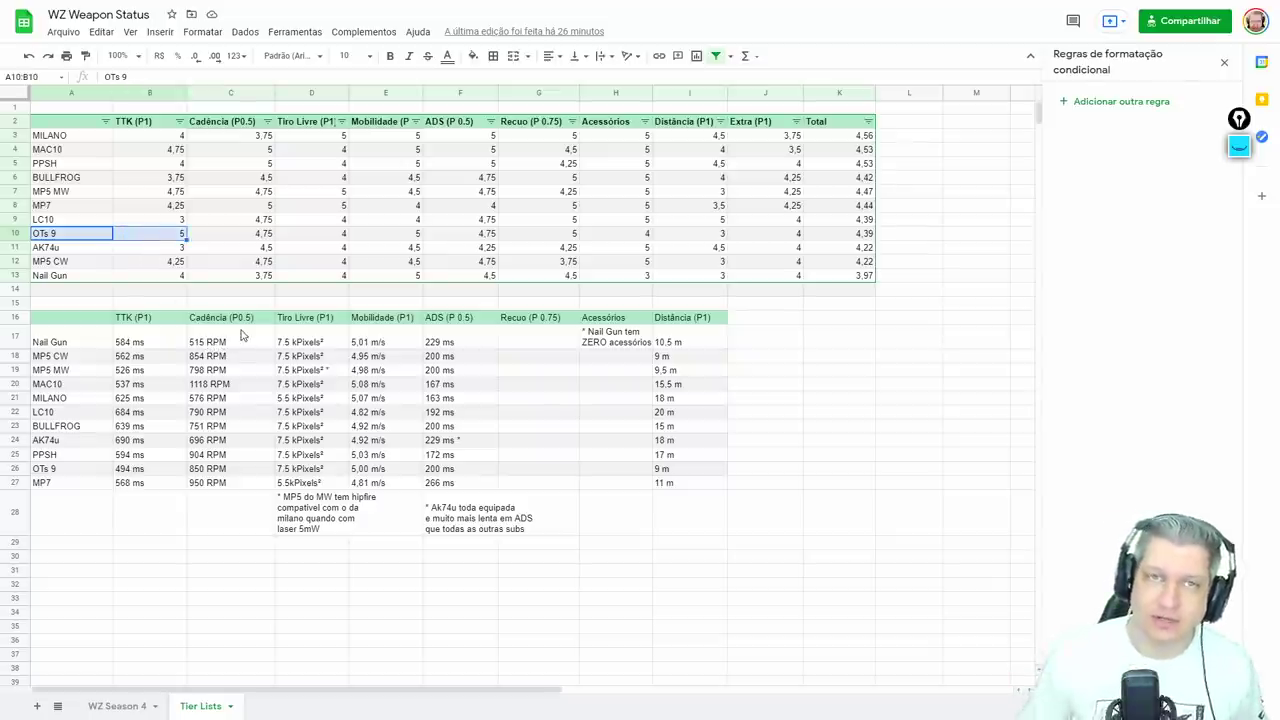
pyautogui.moveTo(56, 194); pyautogui.dragTo(853, 212)
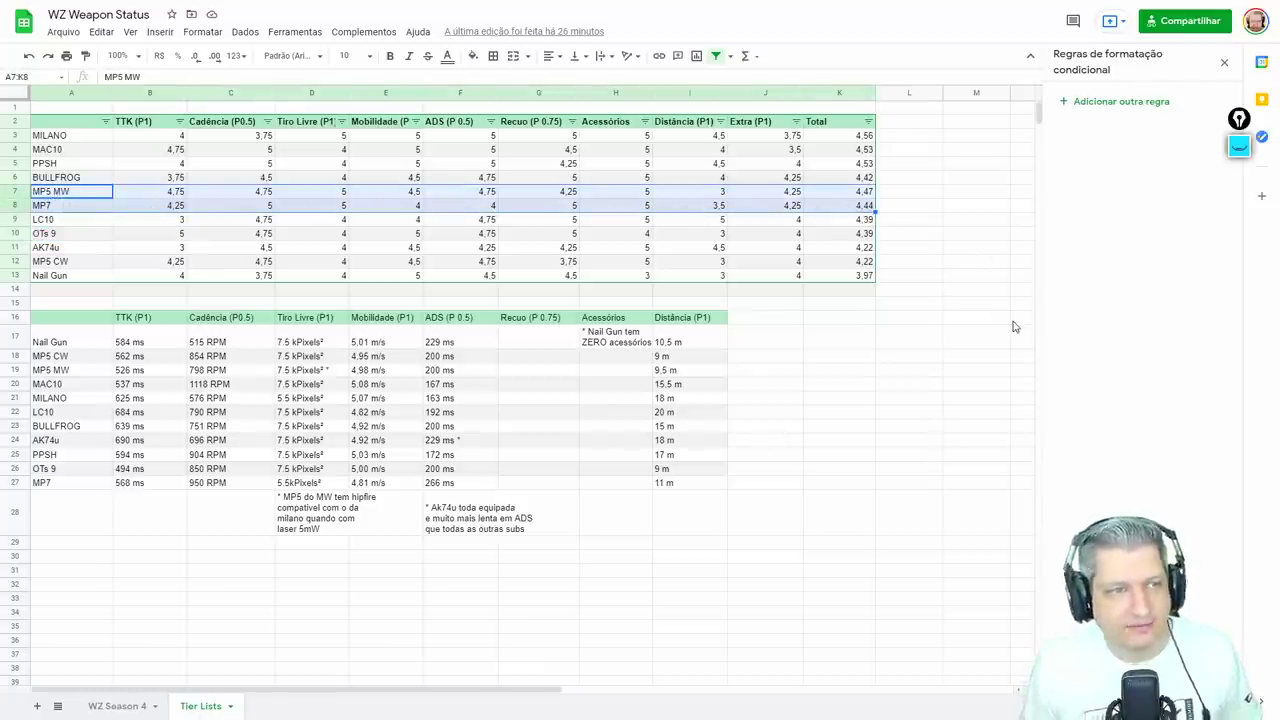